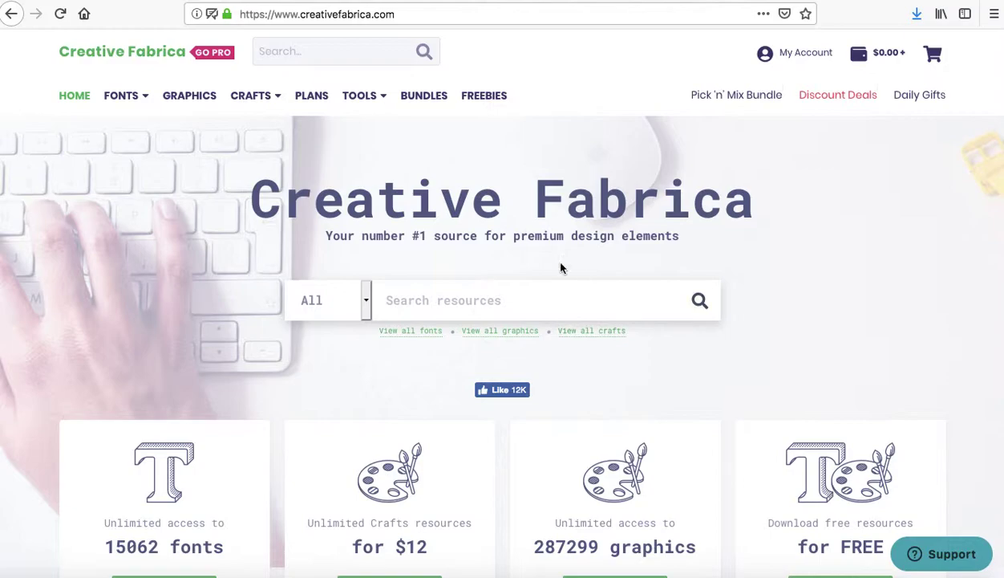
Go to Creative Fabrica's Freebies page and browse the 348 free resources
left_click(500, 97)
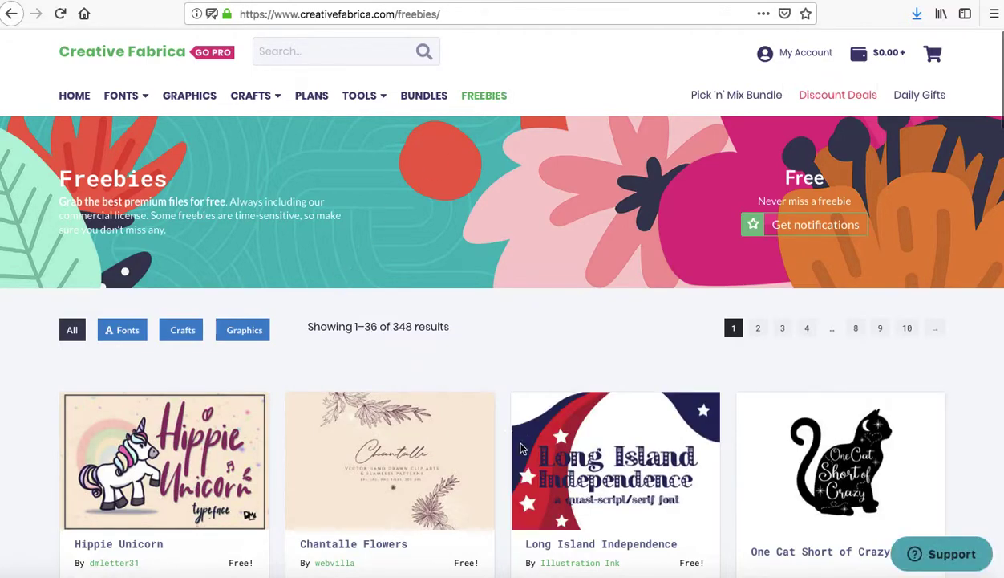
scroll(533, 369, "down", 3)
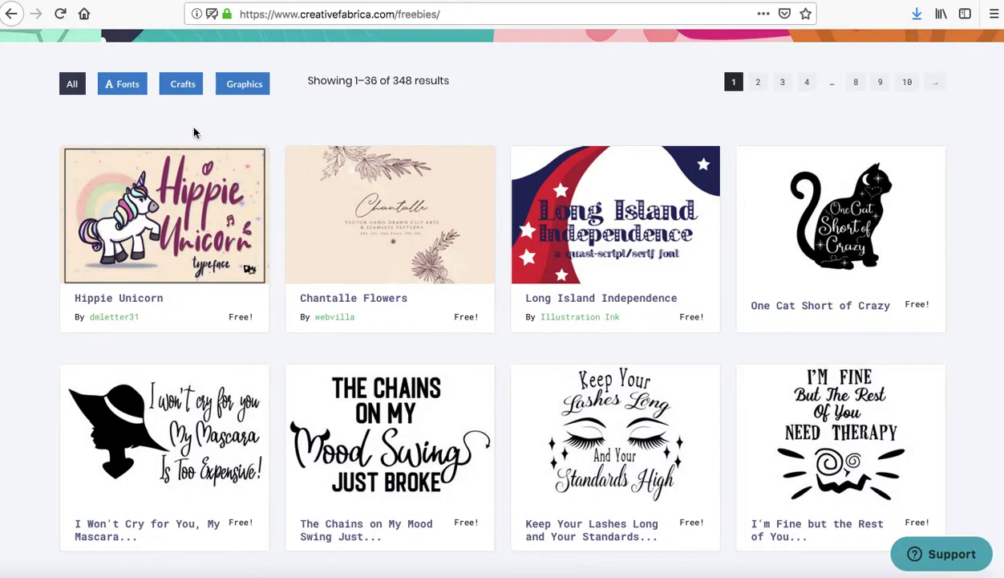
scroll(371, 297, "up", 3)
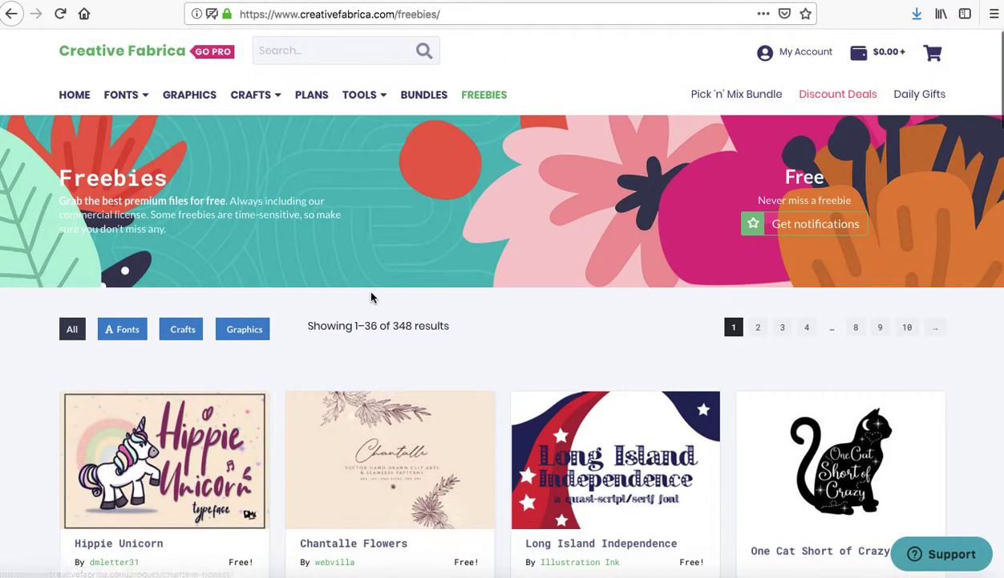
scroll(316, 348, "down", 2)
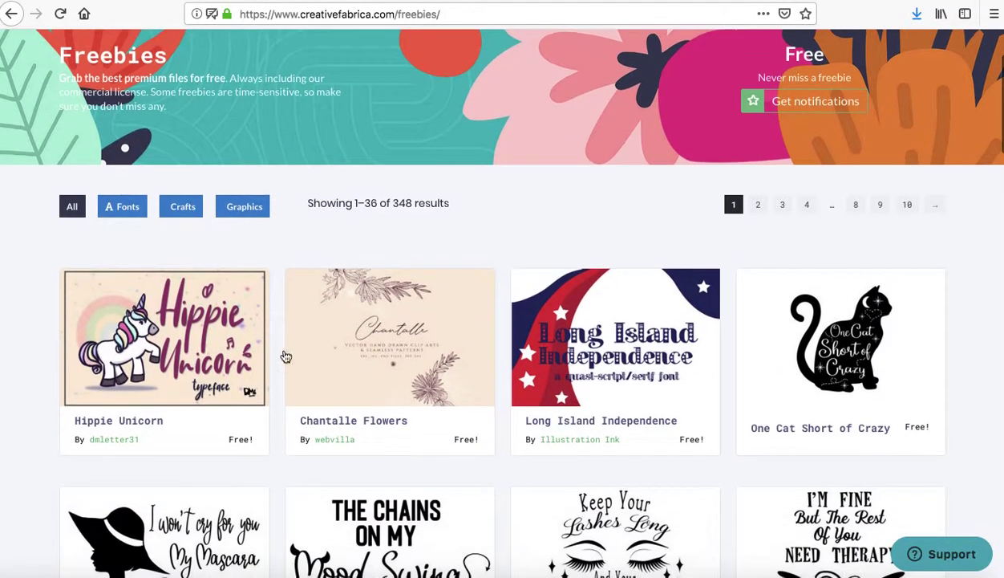
Filter the freebies to Fonts and browse the 197 free fonts to find Shkoder 1989
left_click(112, 201)
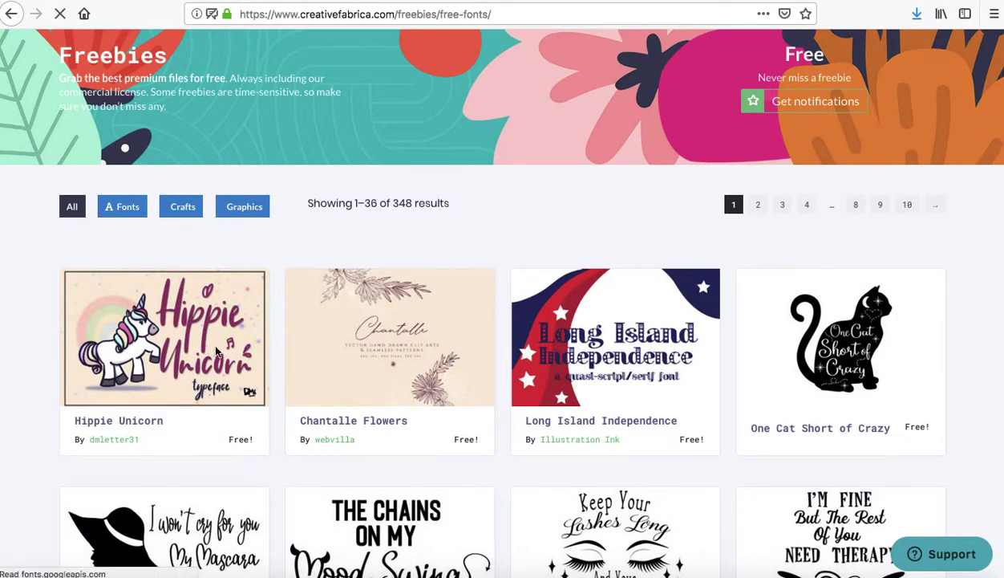
scroll(432, 321, "down", 3)
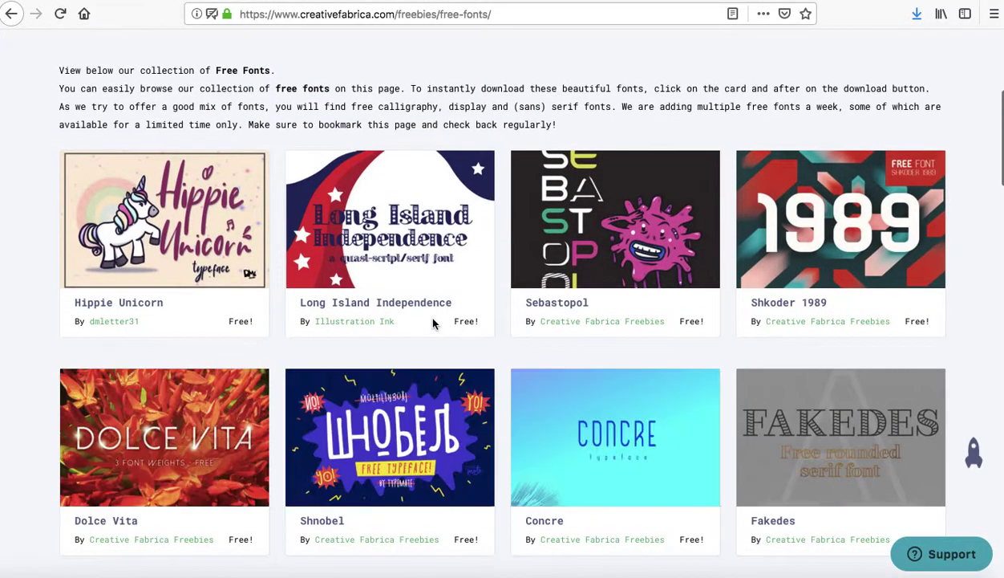
scroll(437, 263, "down", 1)
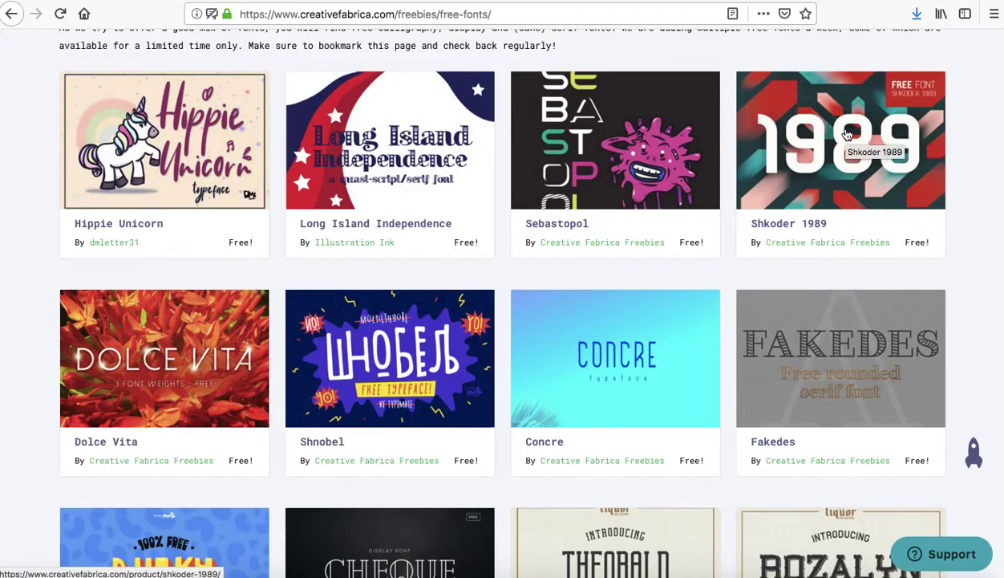
scroll(847, 134, "down", 2)
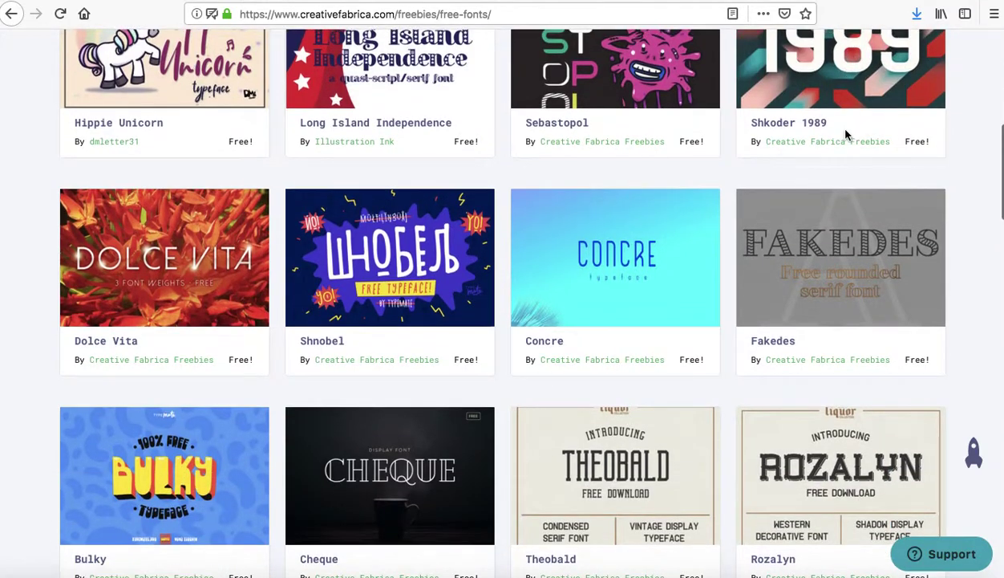
scroll(846, 134, "up", 4)
scroll(846, 135, "down", 1)
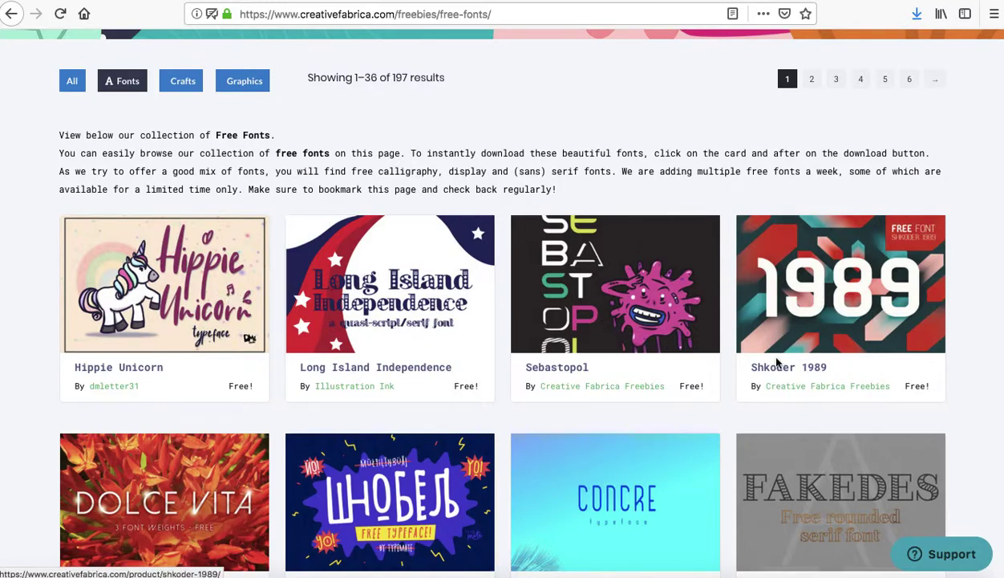
Download and unzip the Shkoder 1989 font, then preview Shkoder 1989 Light.otf
left_click(859, 290)
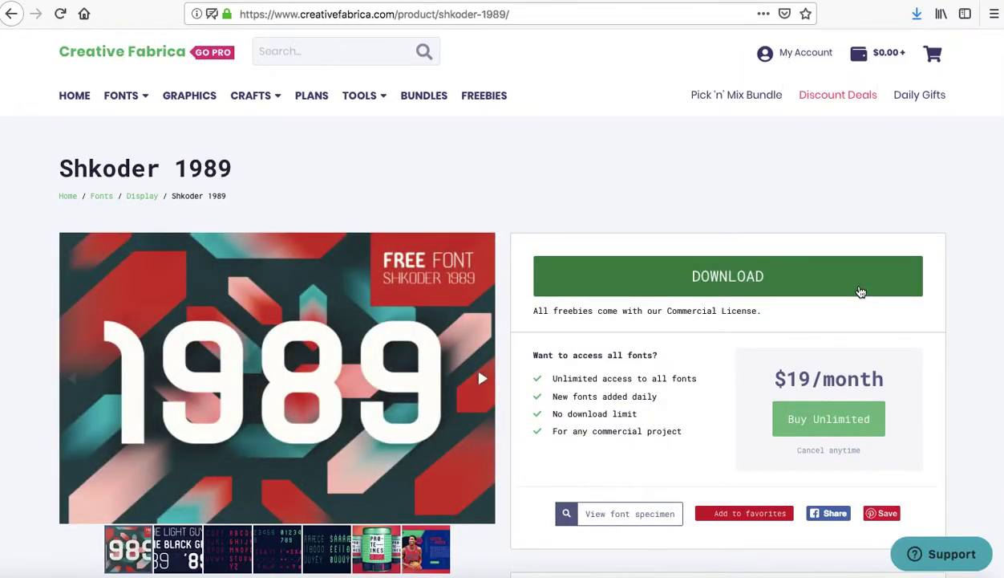
scroll(616, 343, "down", 1)
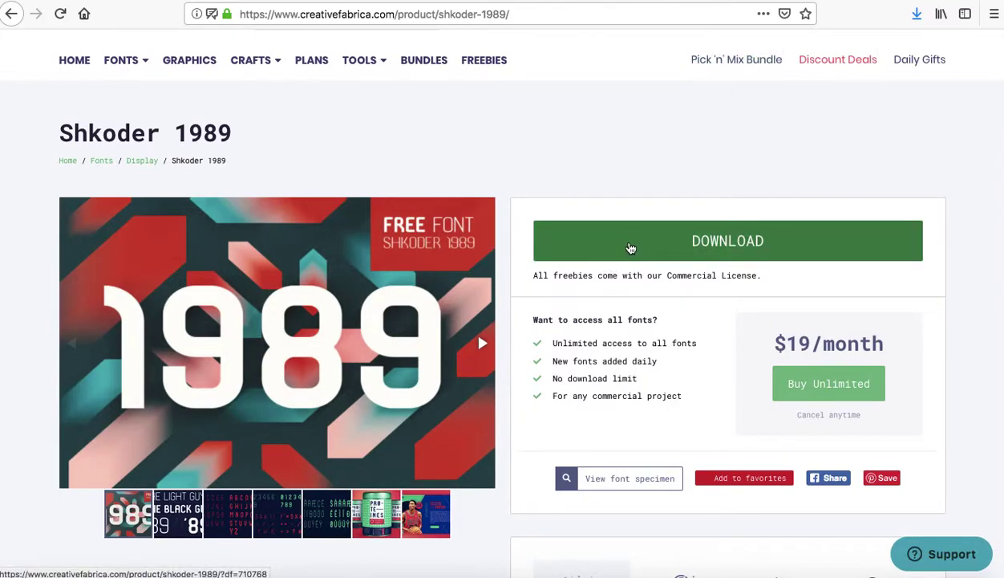
left_click(631, 248)
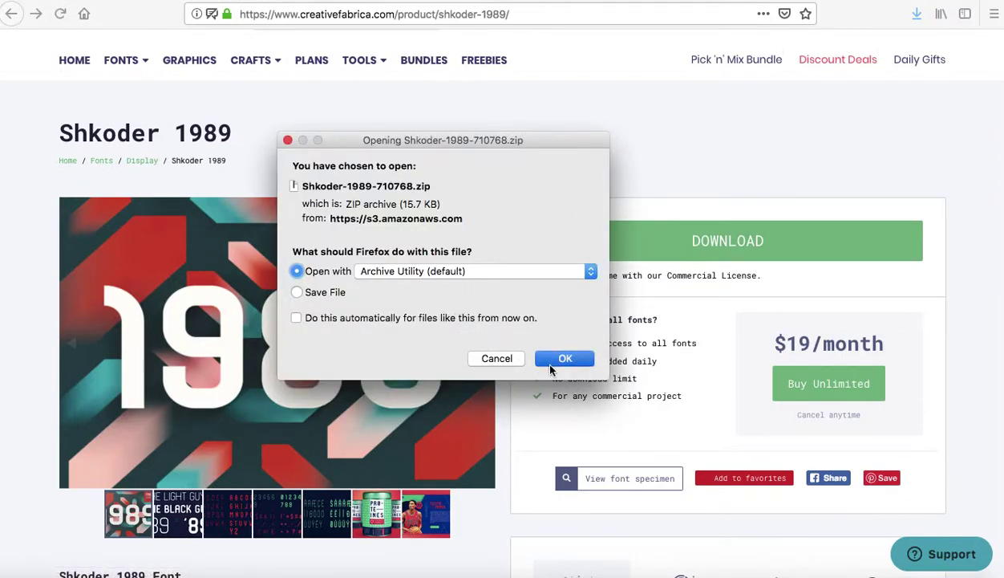
left_click(565, 359)
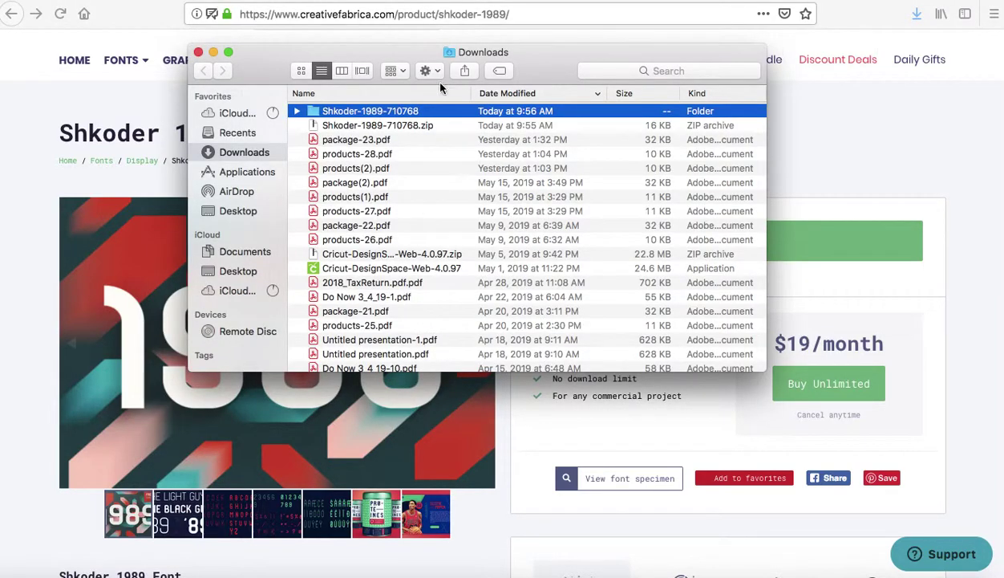
double_click(350, 114)
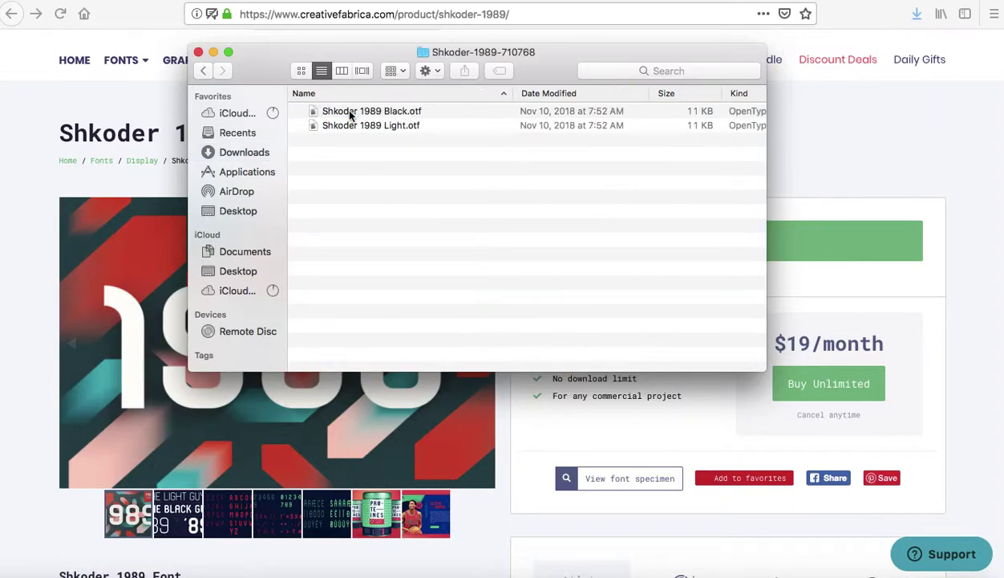
double_click(385, 126)
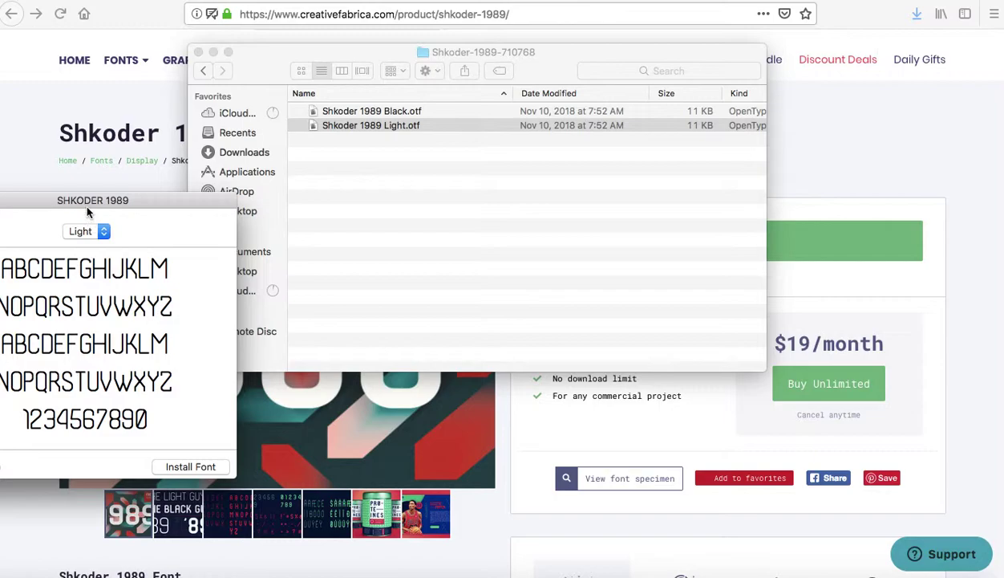
Install the Light weight of SHKODER 1989 and close Font Book
left_click_drag(87, 201, 279, 200)
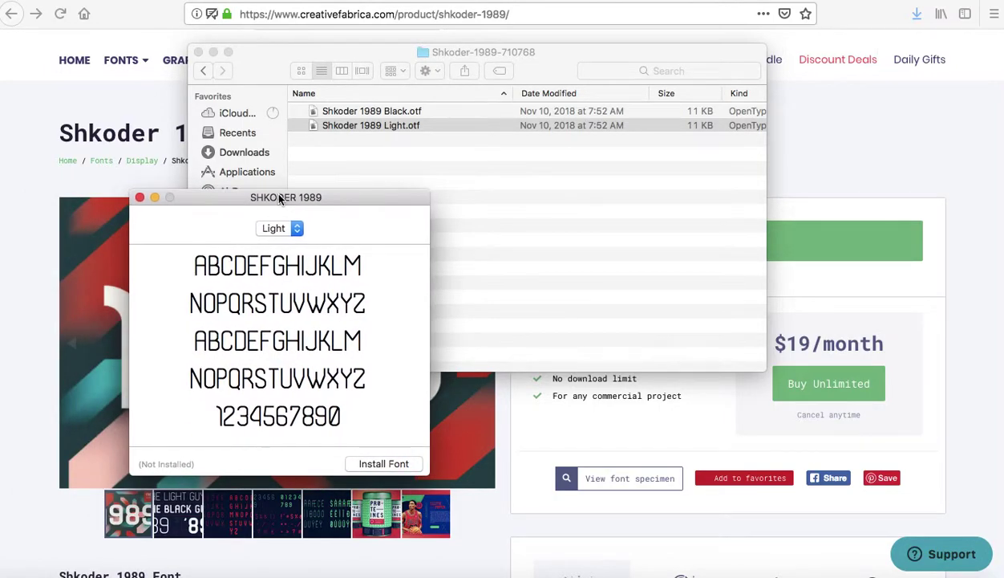
left_click(376, 463)
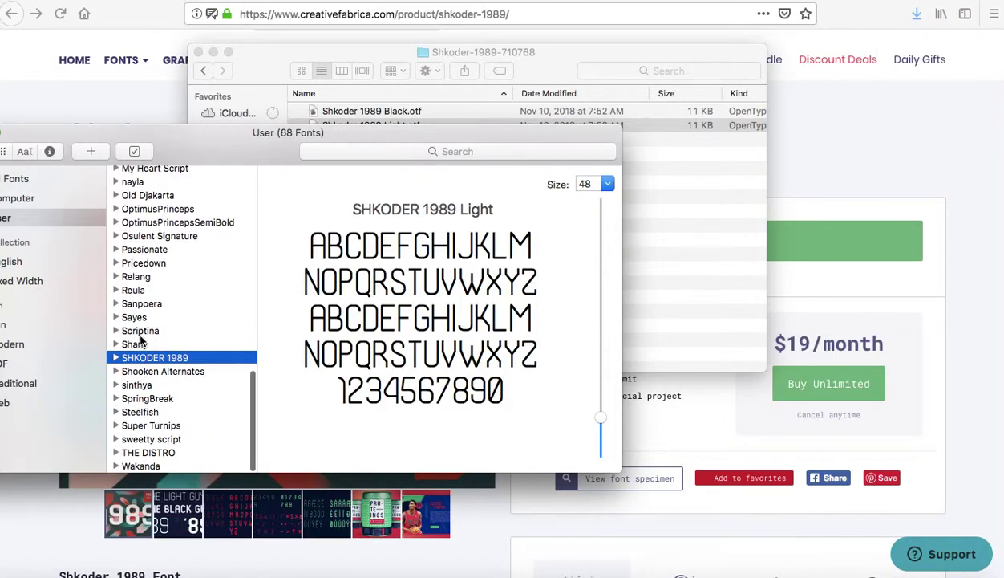
left_click_drag(239, 133, 395, 159)
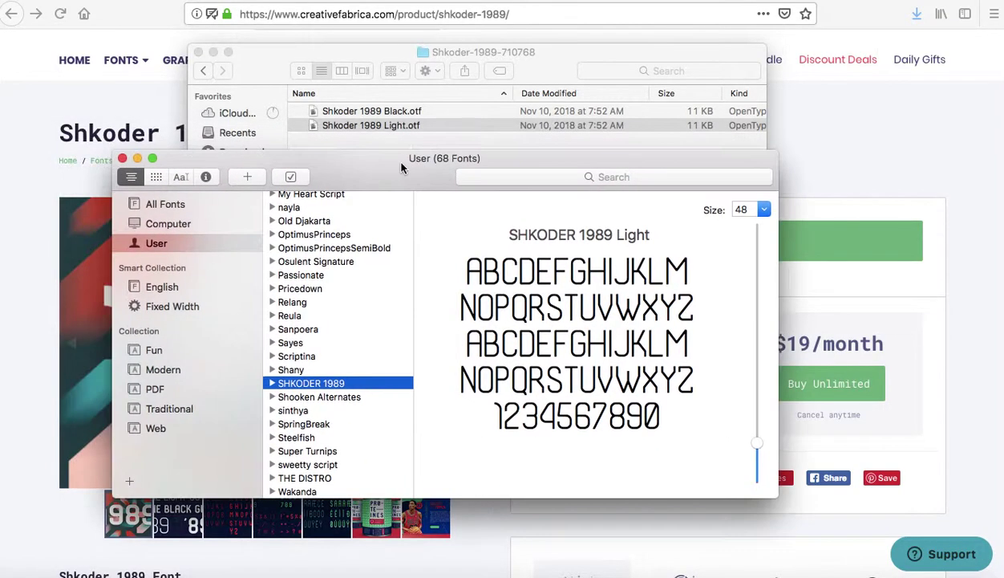
left_click(121, 160)
Install the Black weight from Shkoder 1989 Black.otf
double_click(421, 113)
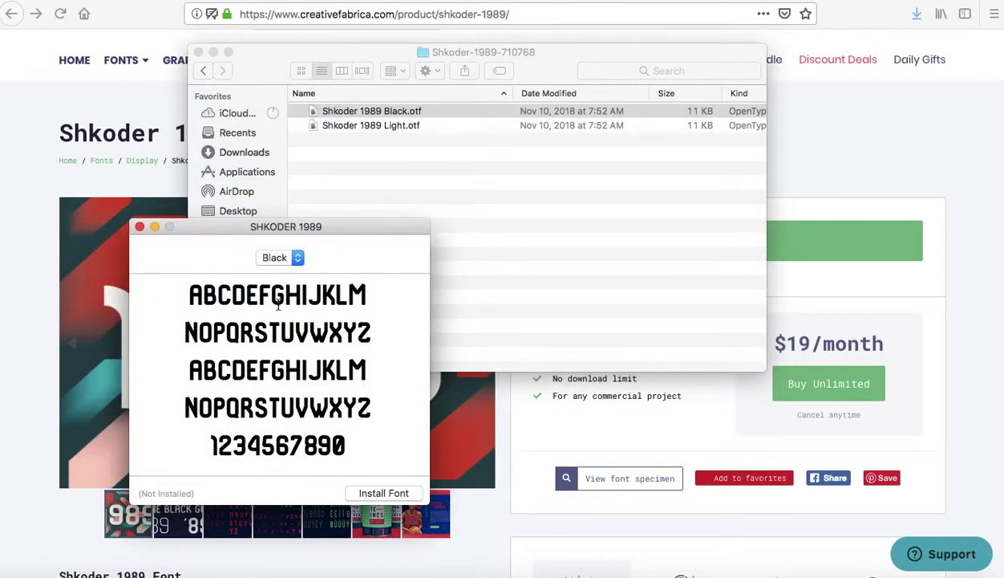
left_click(381, 492)
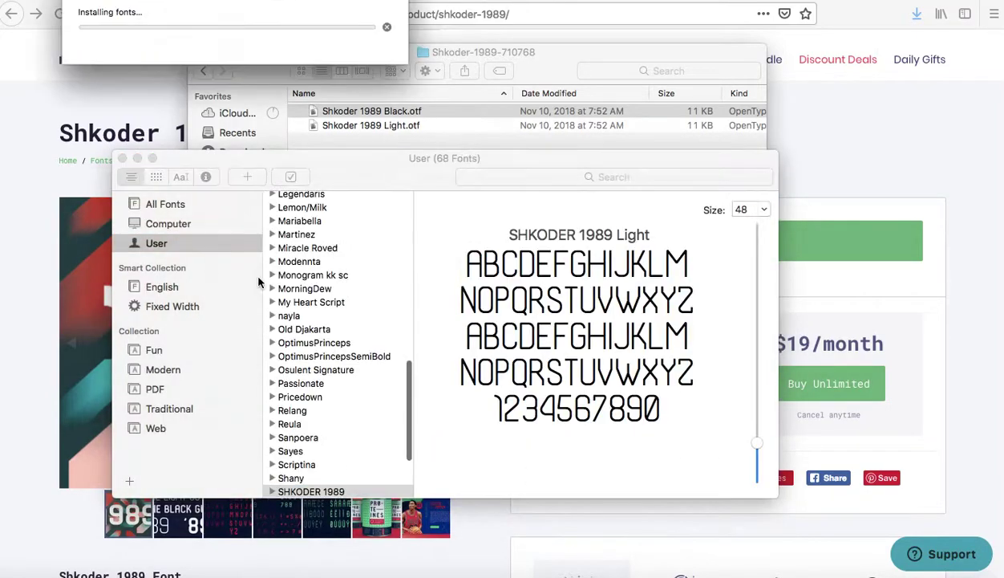
scroll(322, 477, "down", 2)
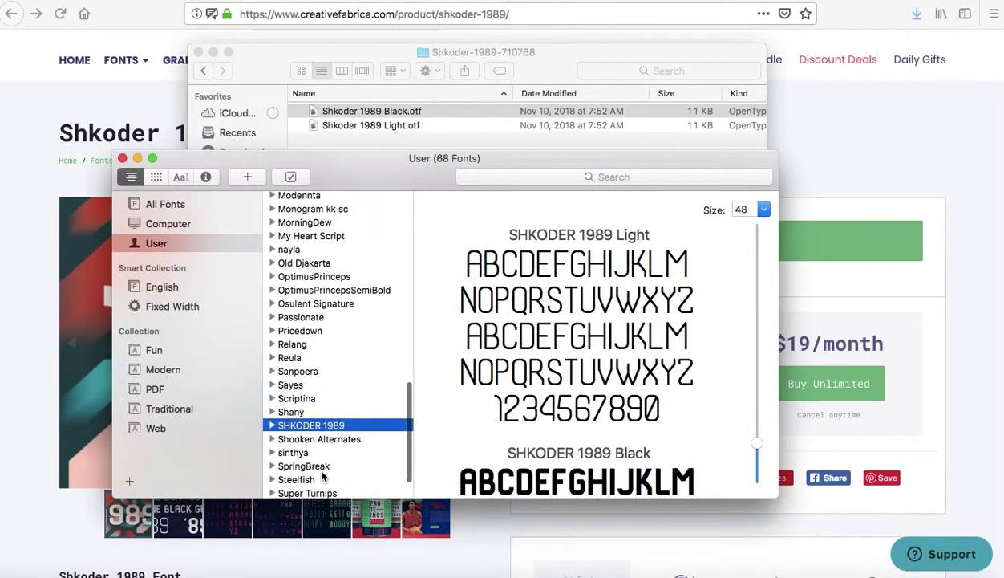
scroll(596, 369, "down", 5)
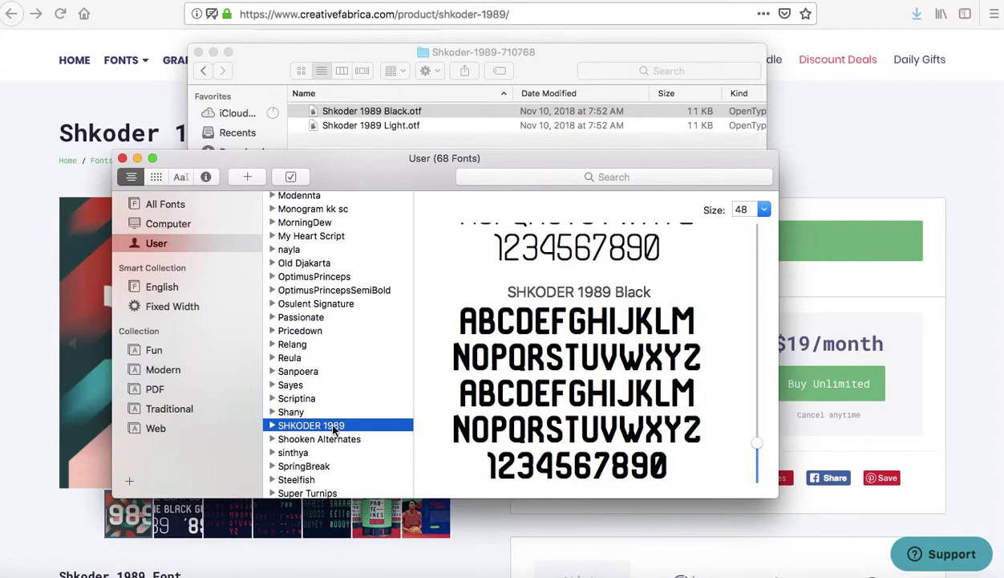
Close Font Book and the folder of extracted font files
left_click(122, 159)
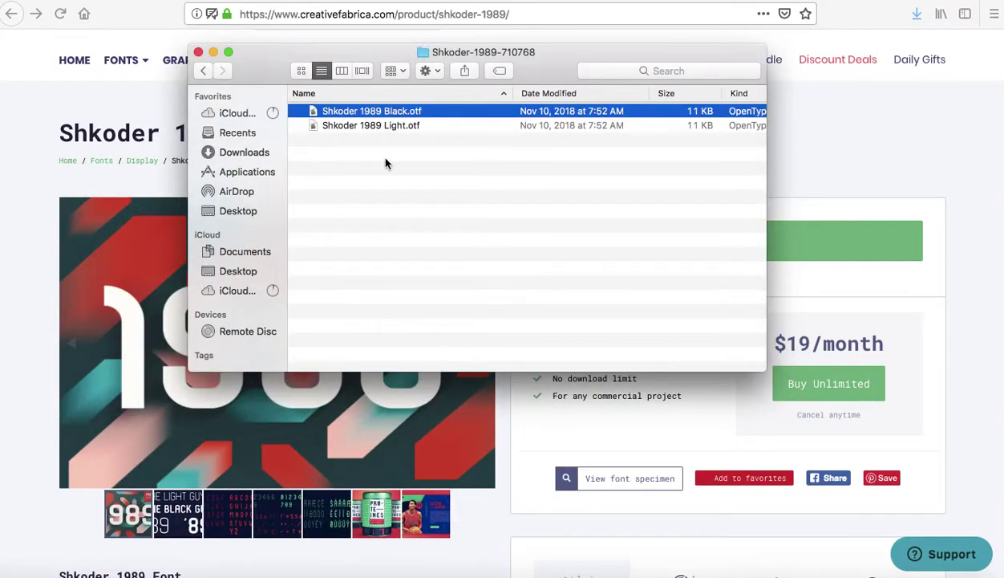
left_click(198, 51)
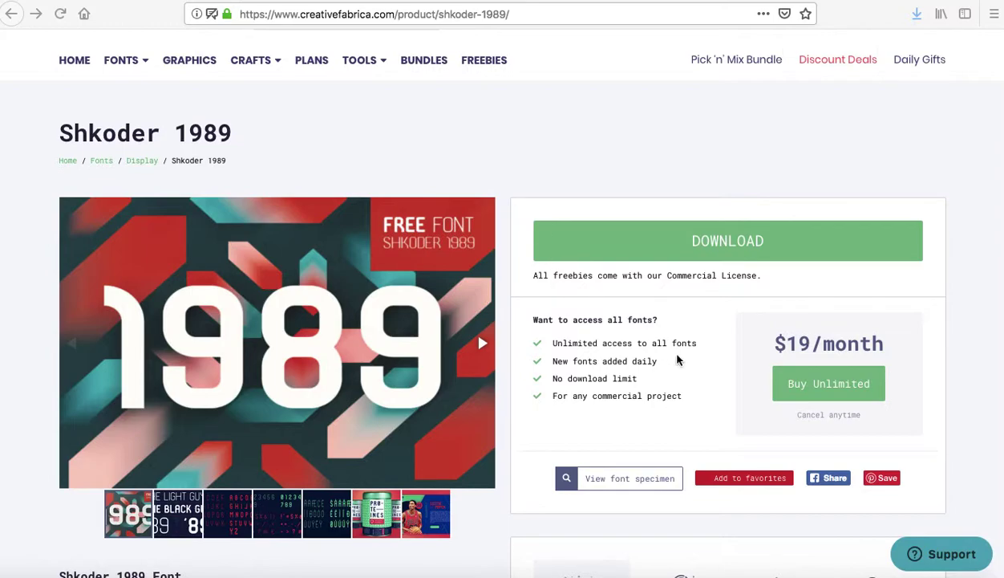
scroll(706, 250, "up", 1)
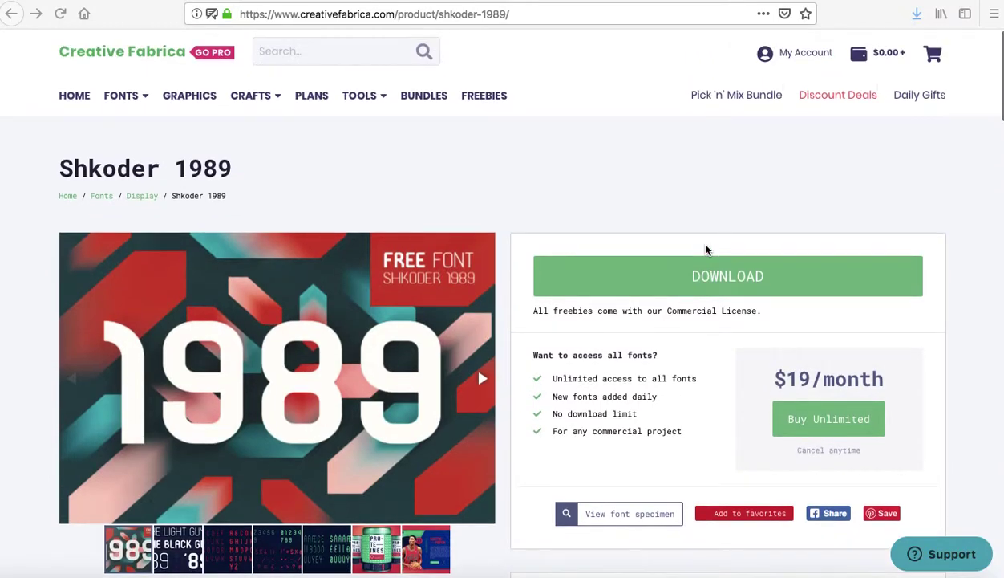
Open the Creative Fabrica account page and its Orders & Statements list
left_click(785, 60)
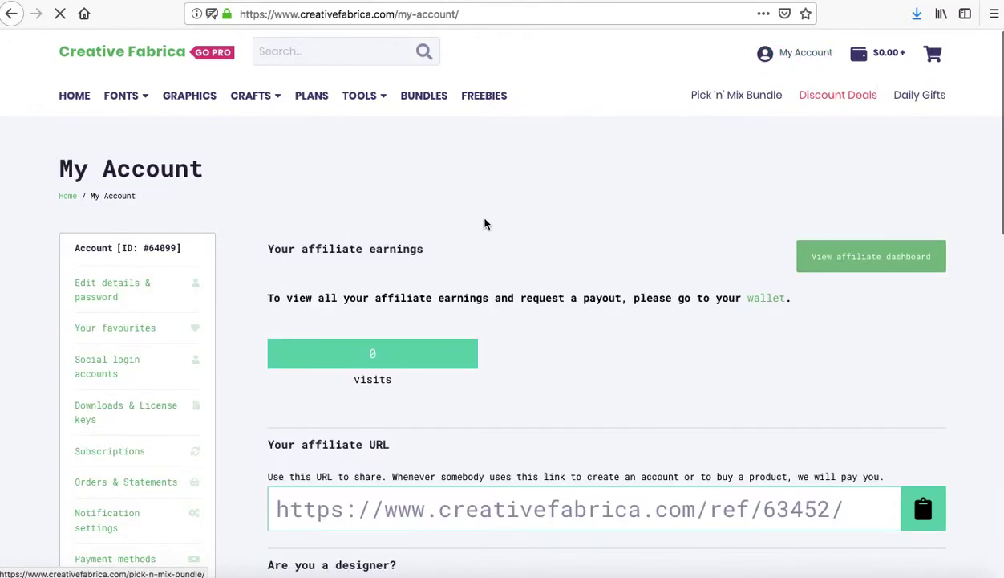
scroll(484, 224, "down", 5)
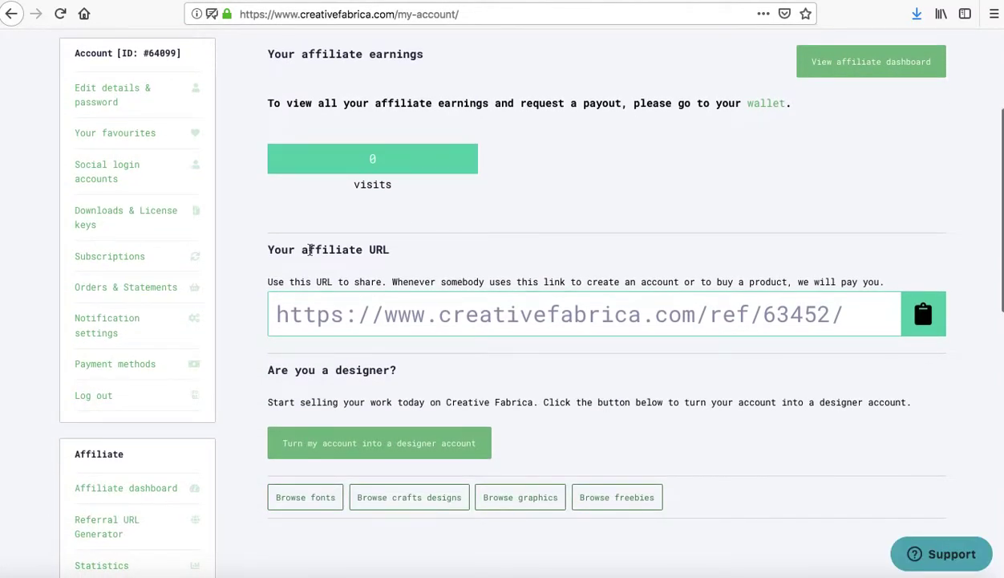
scroll(104, 329, "down", 4)
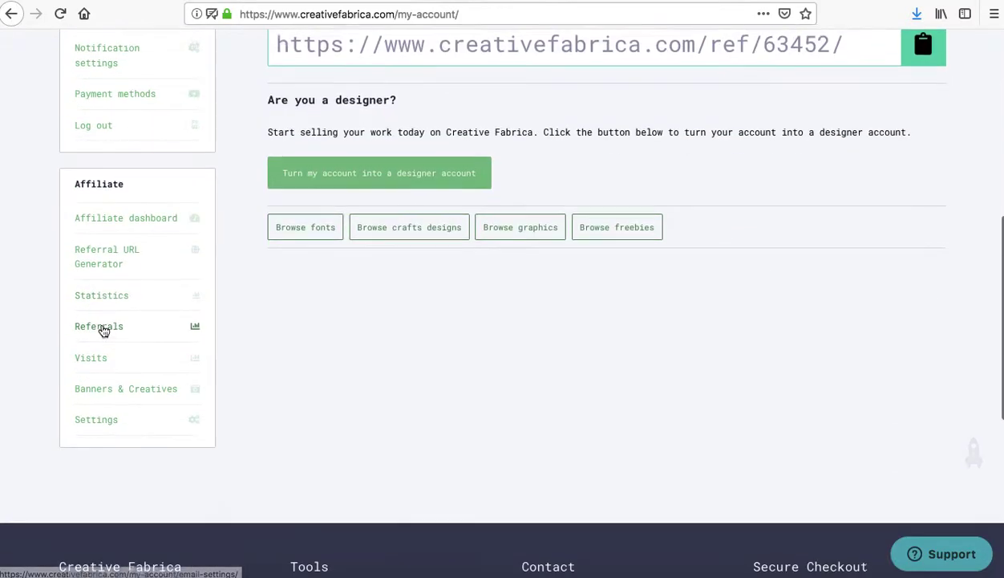
scroll(104, 330, "up", 5)
scroll(104, 330, "up", 1)
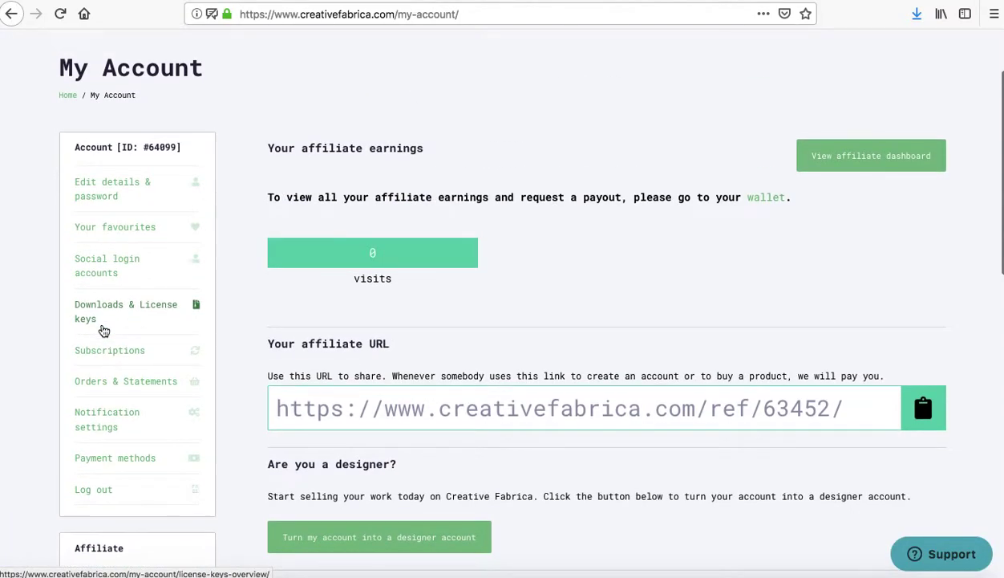
left_click(128, 385)
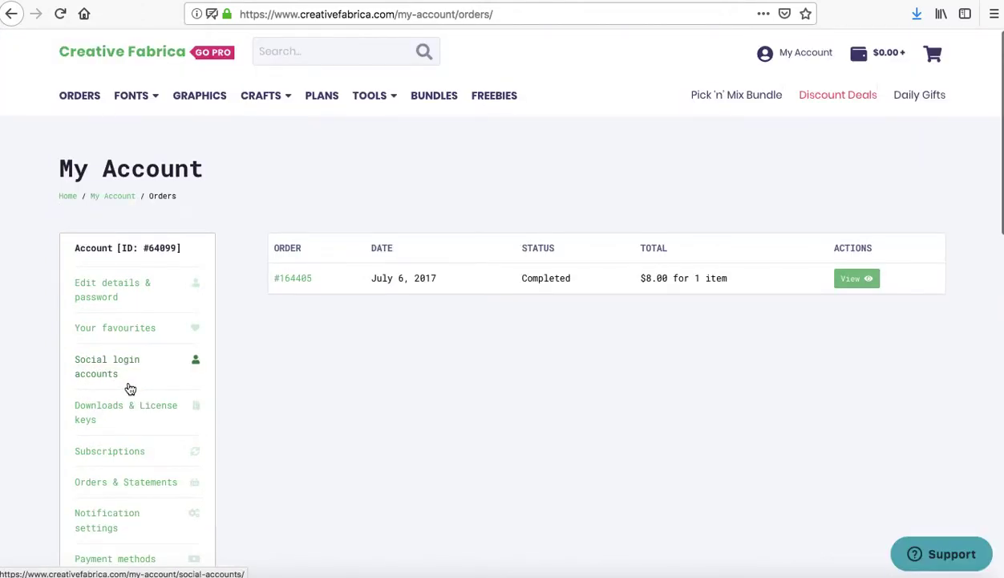
scroll(158, 426, "down", 5)
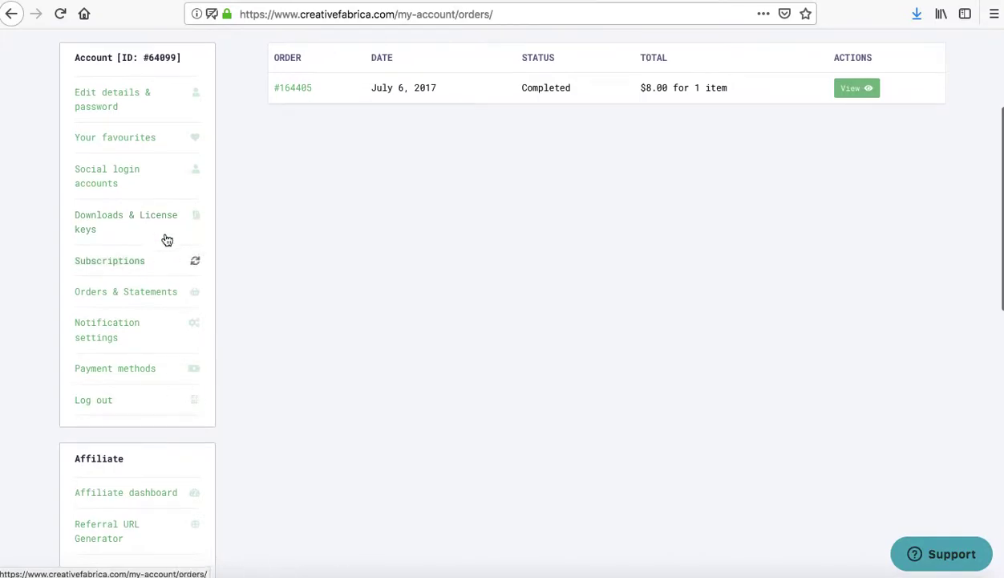
Find Shkoder 1989 under Downloads & License keys and dismiss the notification prompt
left_click(158, 228)
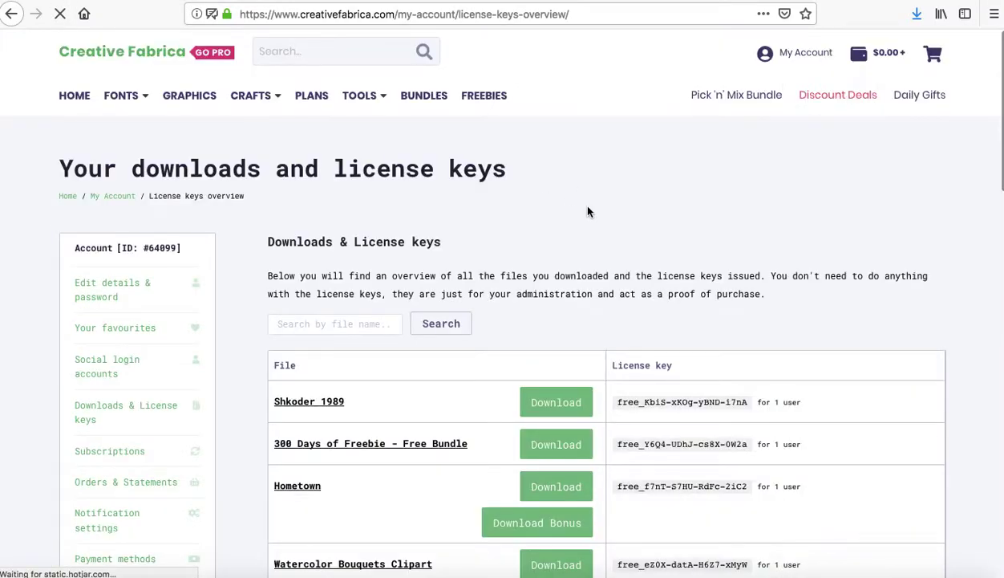
scroll(588, 211, "down", 5)
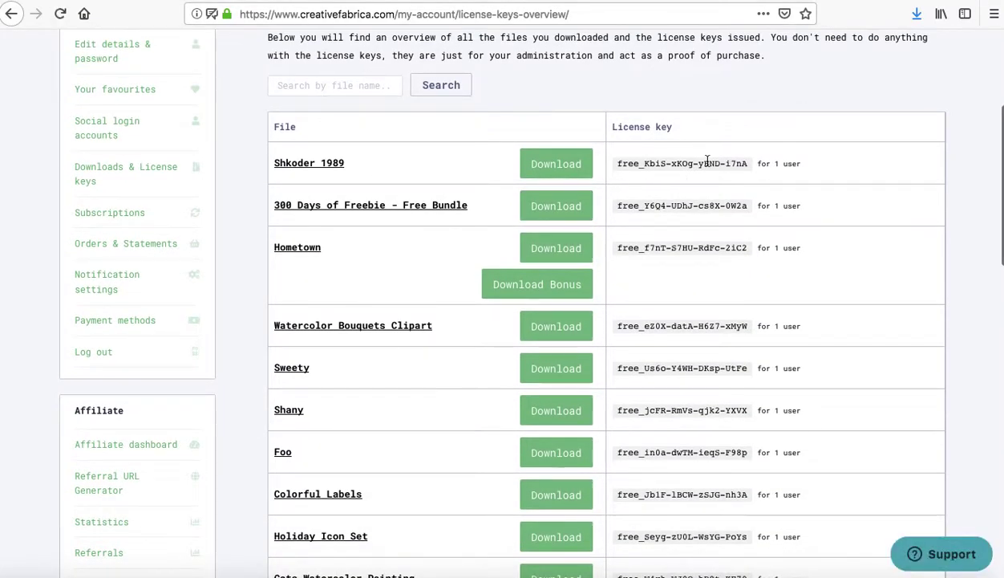
scroll(658, 165, "up", 3)
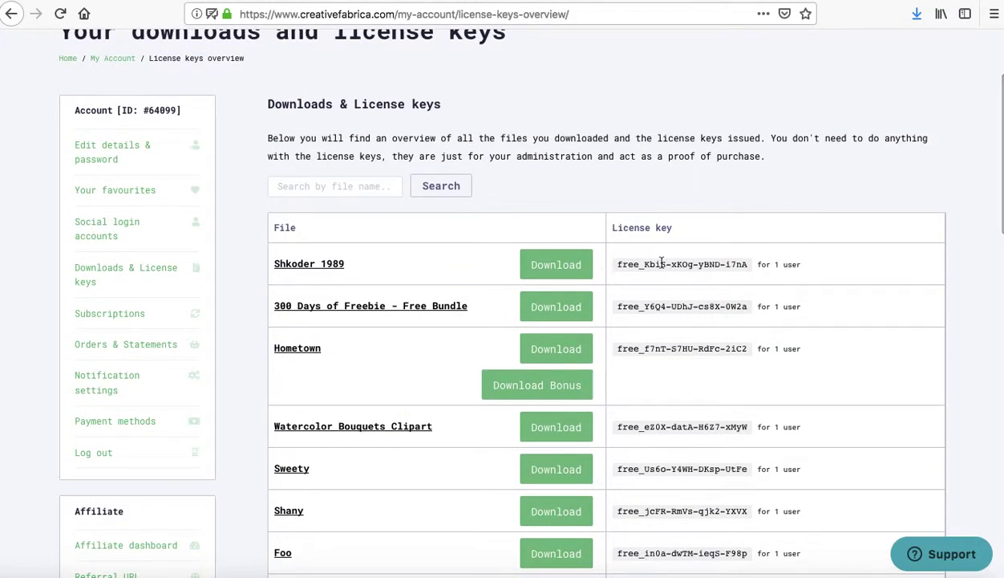
scroll(648, 257, "down", 1)
scroll(648, 261, "up", 1)
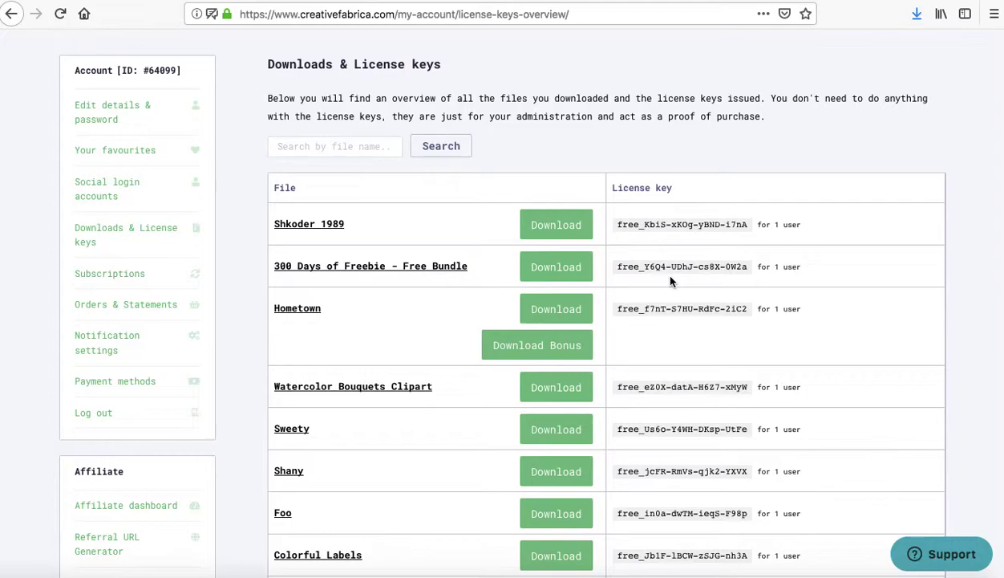
scroll(670, 279, "up", 3)
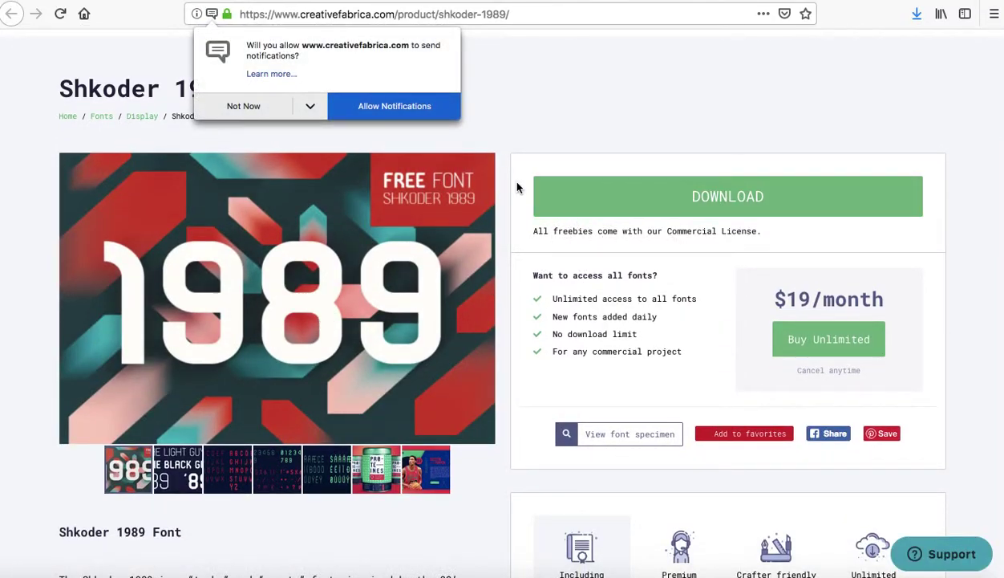
left_click(224, 101)
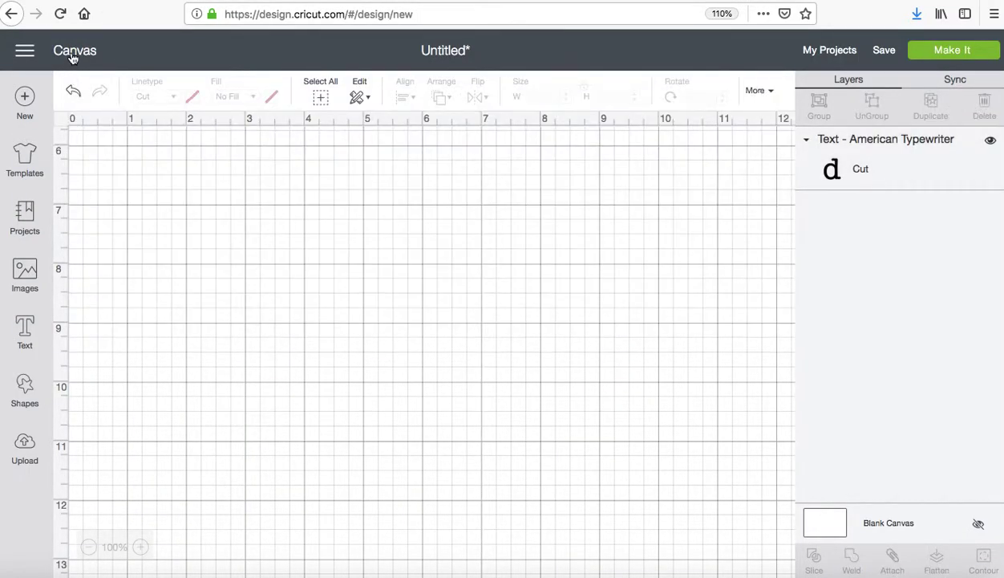
Reload Cricut Design Space to an empty canvas and add a new blank text box
left_click(60, 14)
left_click(666, 266)
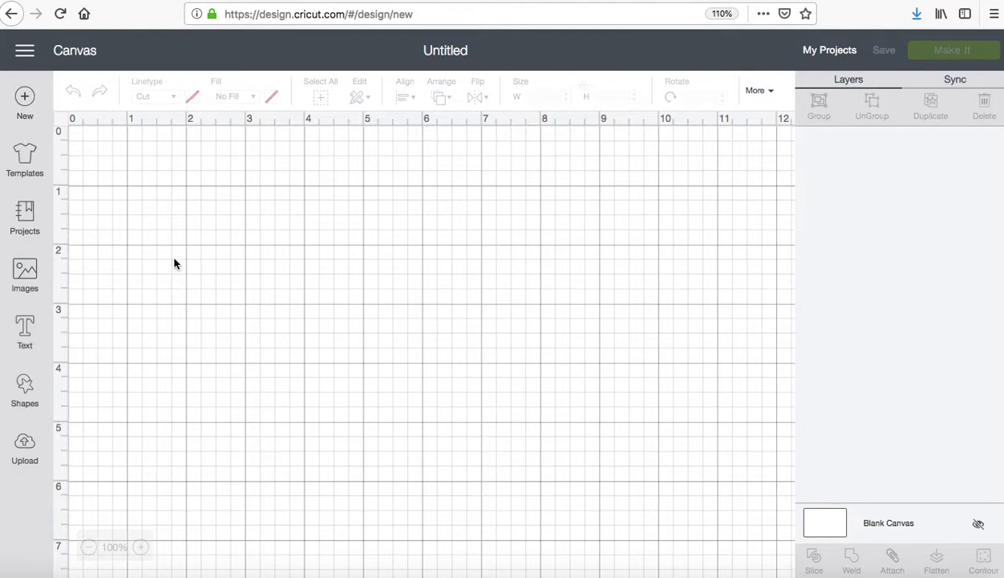
left_click(22, 342)
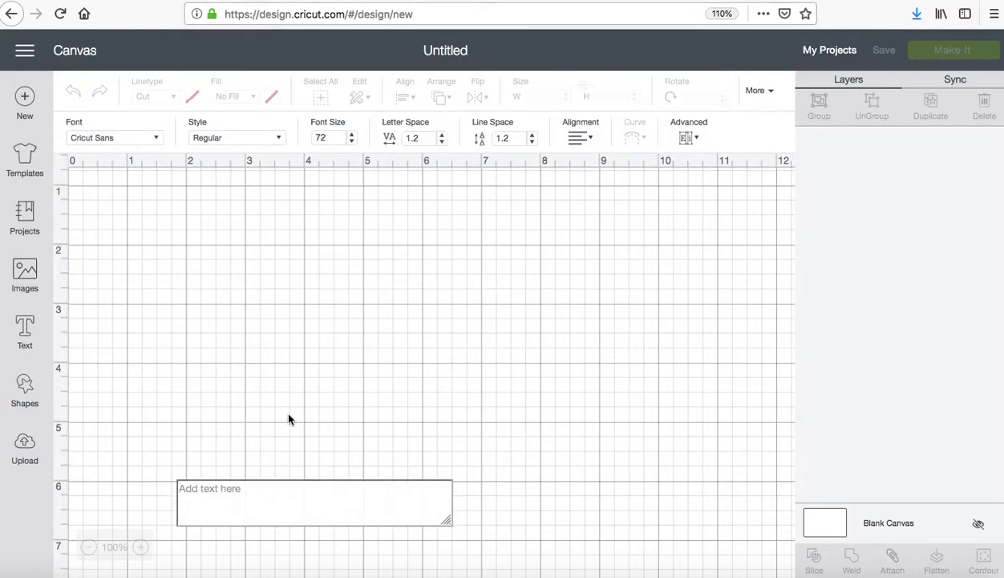
Type 'alcohol', 'you', 'later' on three lines and move the text to the top-left
type("alcohol")
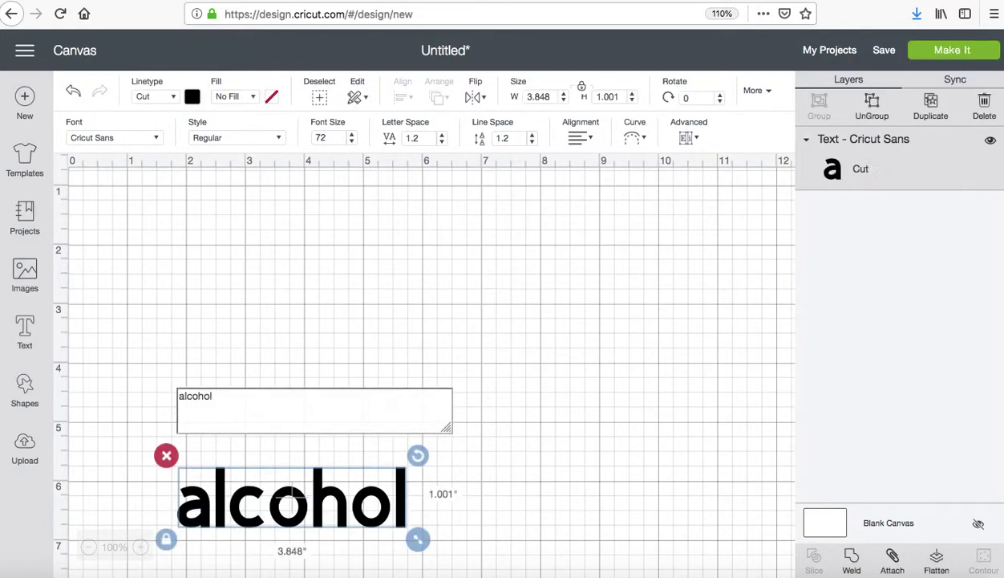
key("Return")
type("you")
key("Return")
type("later")
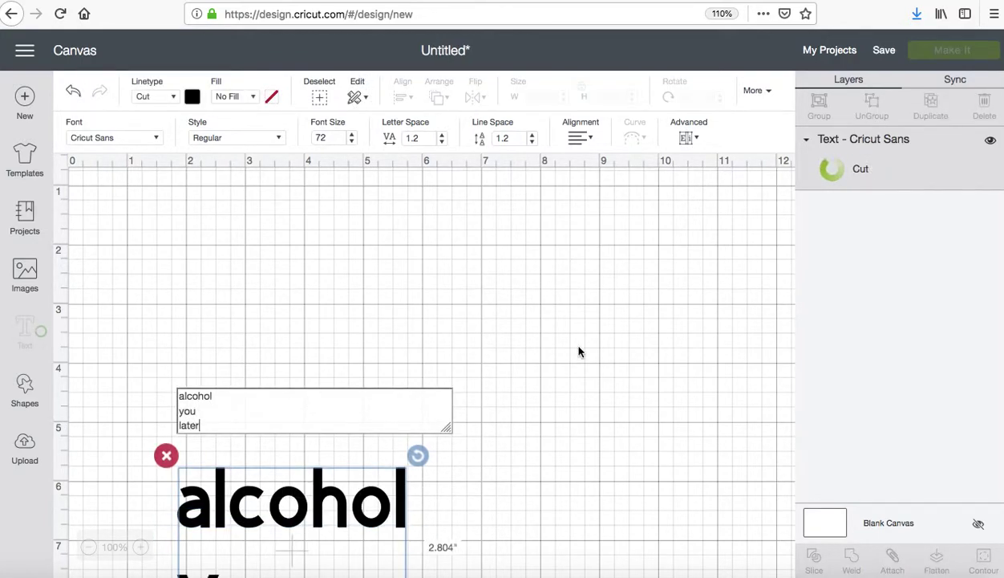
left_click(303, 489)
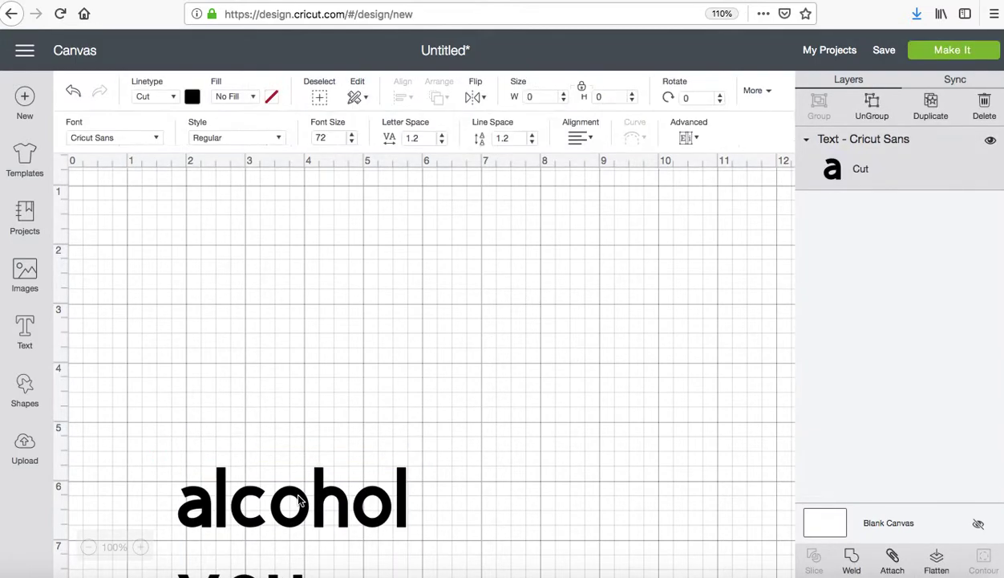
right_click(299, 499)
left_click_drag(294, 461, 225, 186)
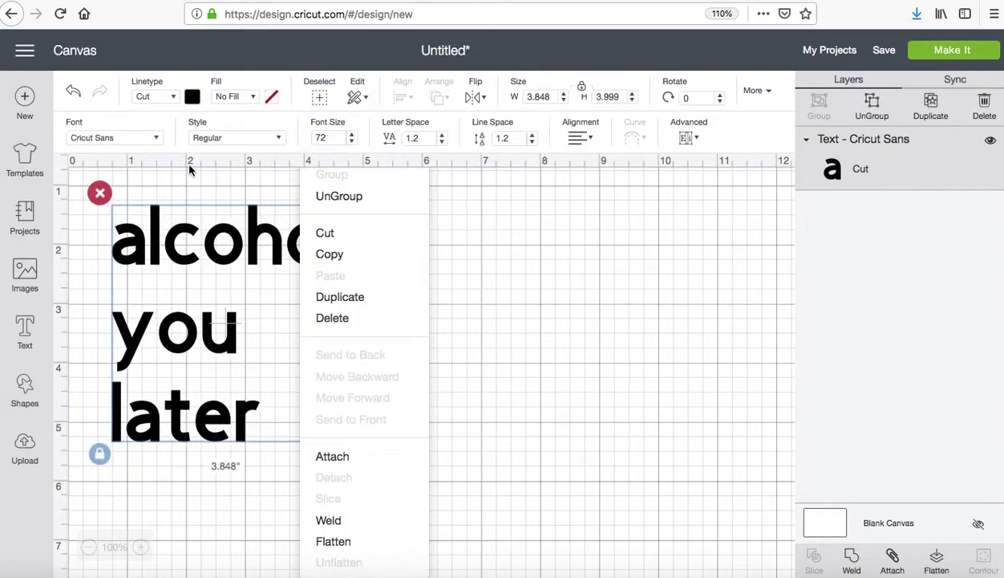
left_click(190, 168)
Search the font list for 'shk' and apply SHKODER 1989 to the text
left_click(128, 139)
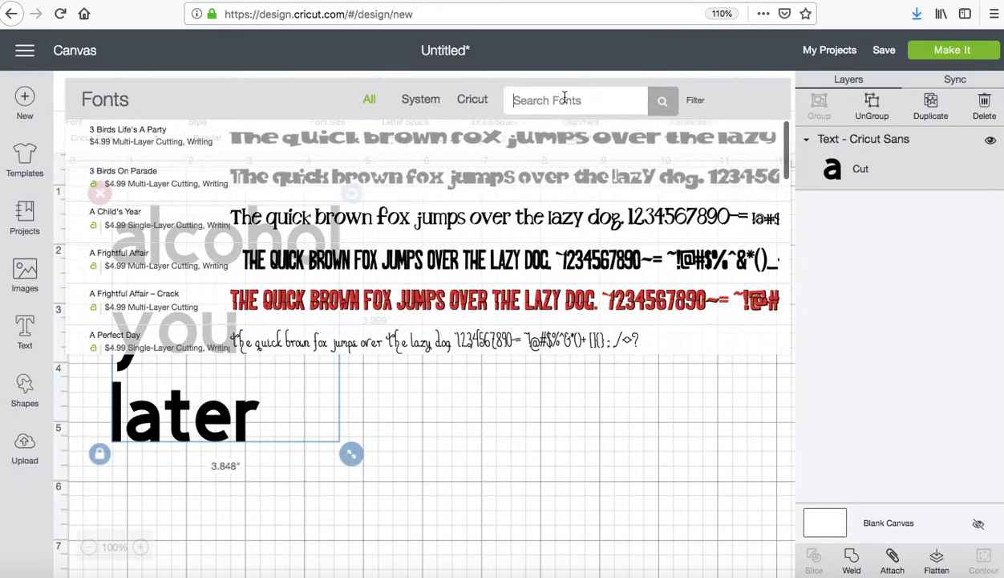
type("sc")
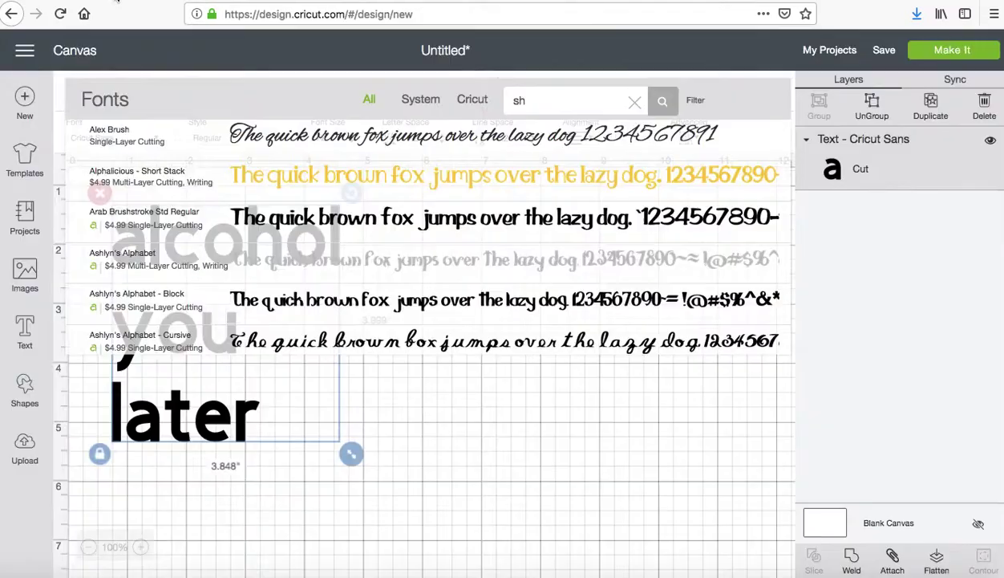
key("ctrl+a")
left_click(556, 107)
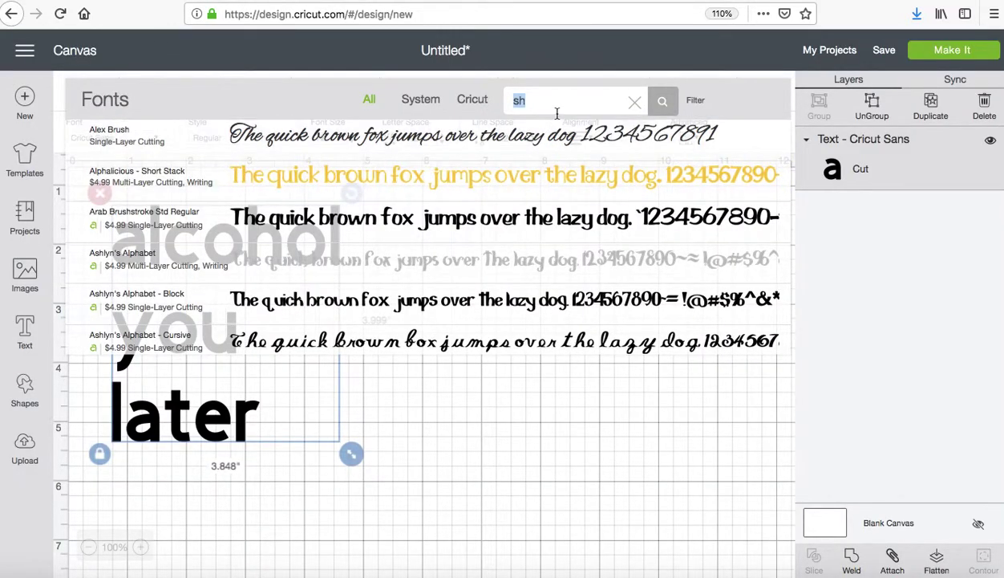
type("k")
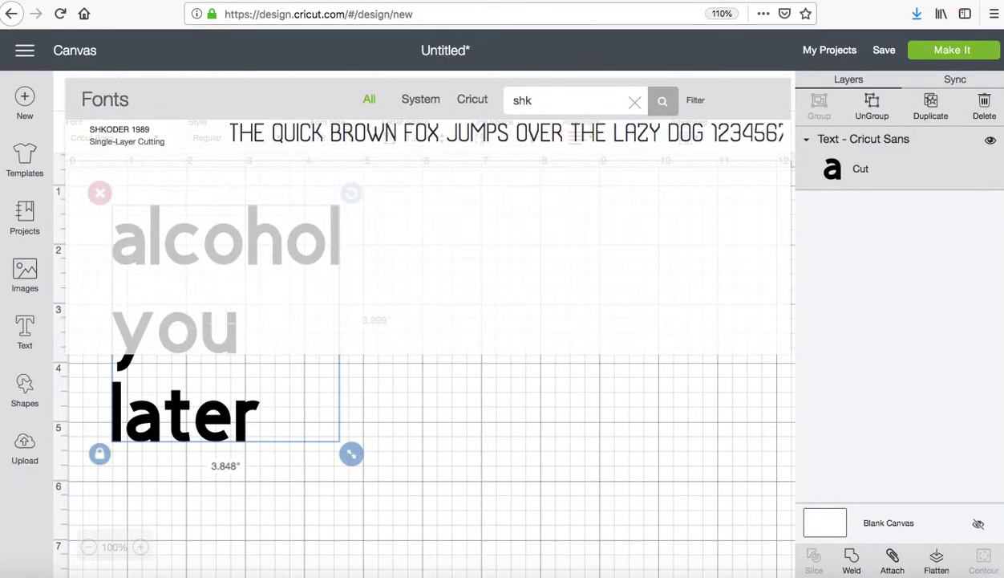
left_click(440, 138)
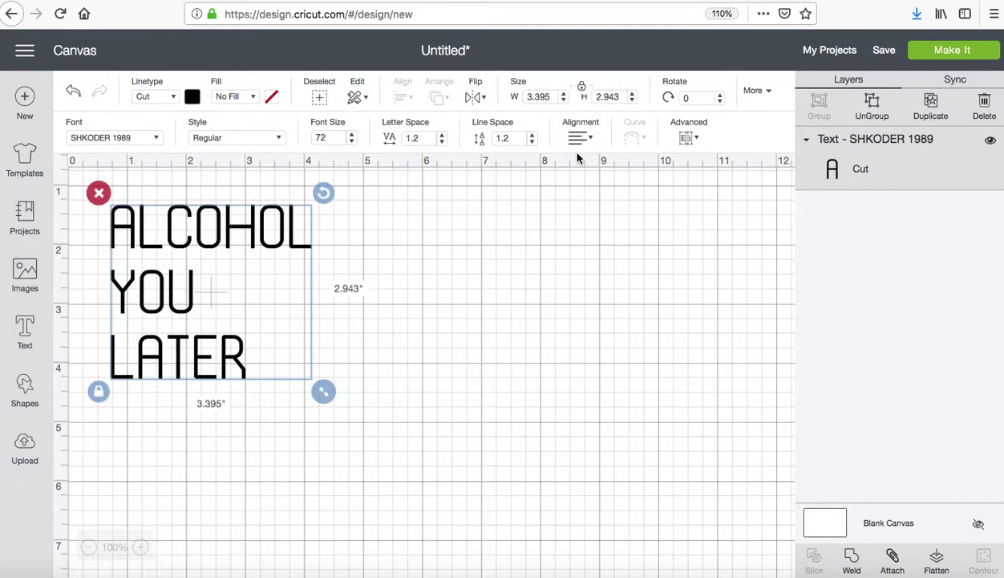
Set the text style to Bold, try Italic, close the error banner, and reselect the text
left_click(244, 141)
left_click(242, 186)
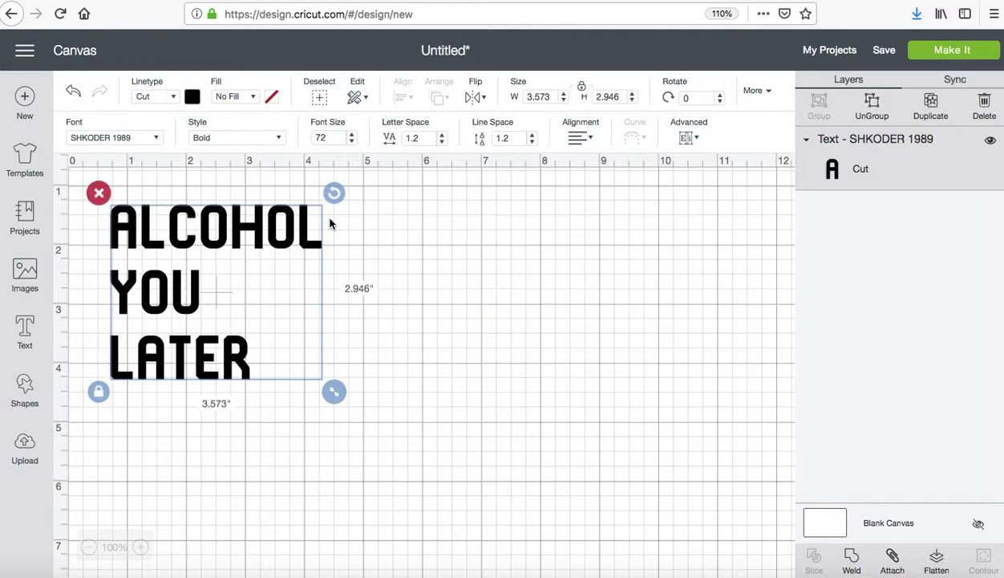
left_click(278, 137)
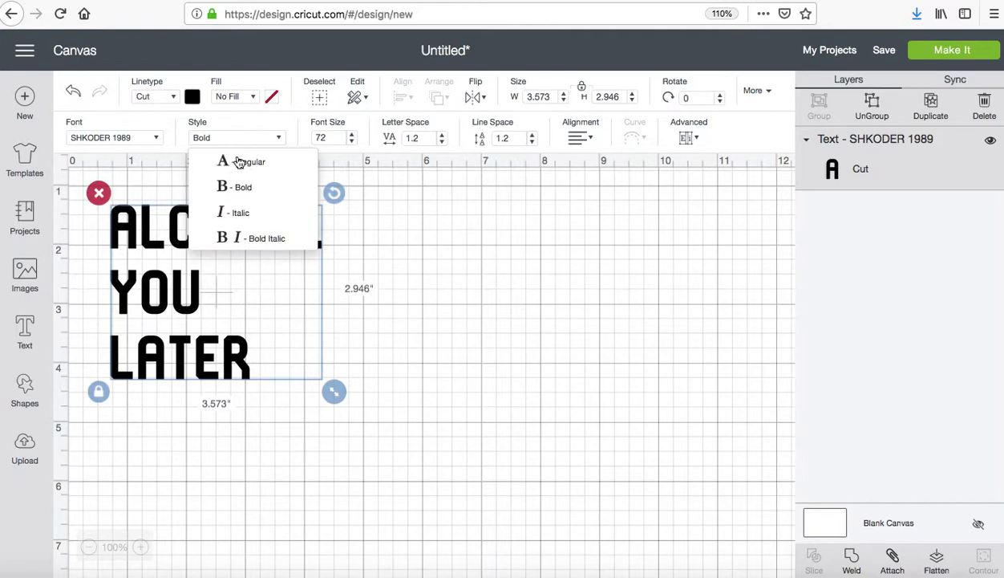
left_click(233, 212)
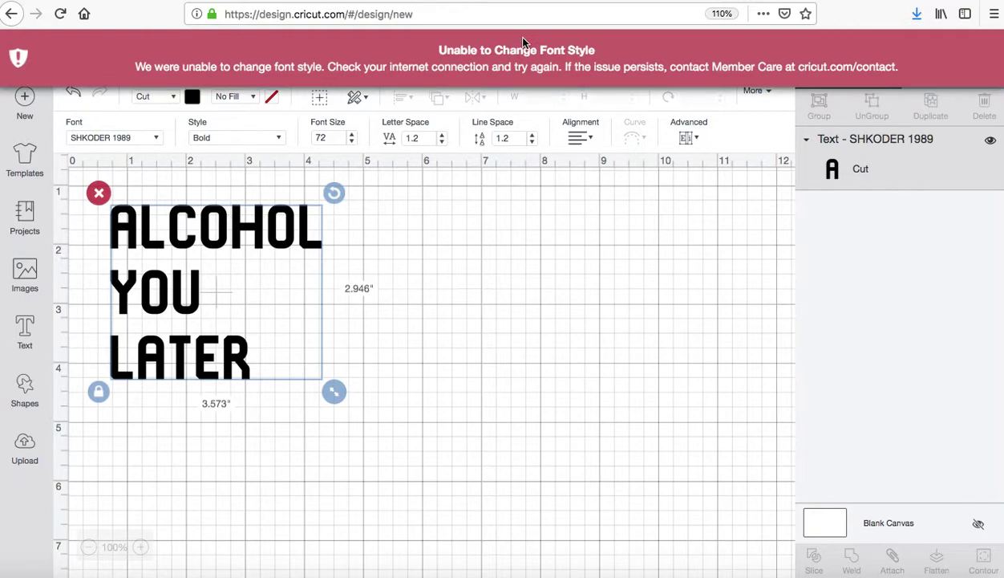
left_click(410, 287)
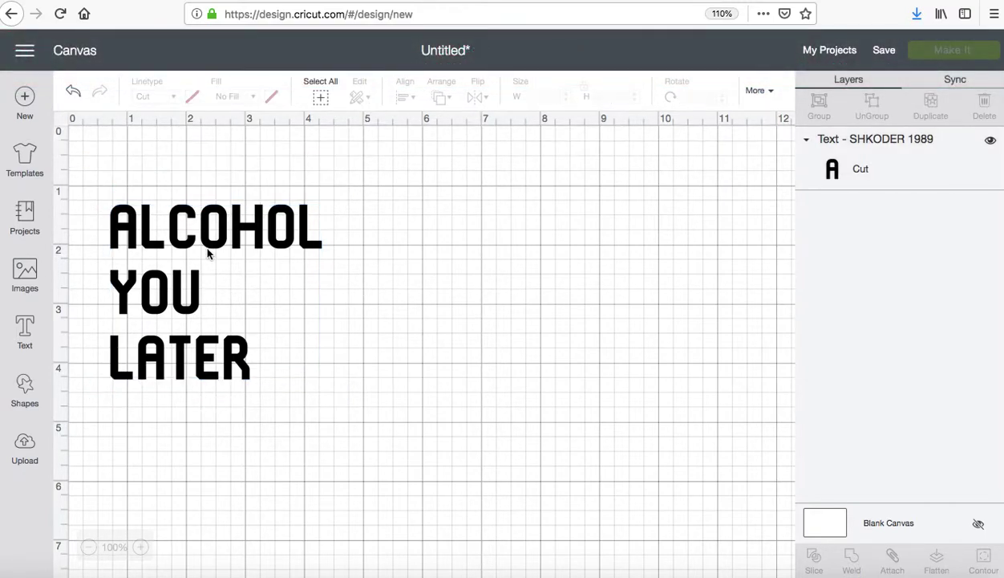
left_click(221, 232)
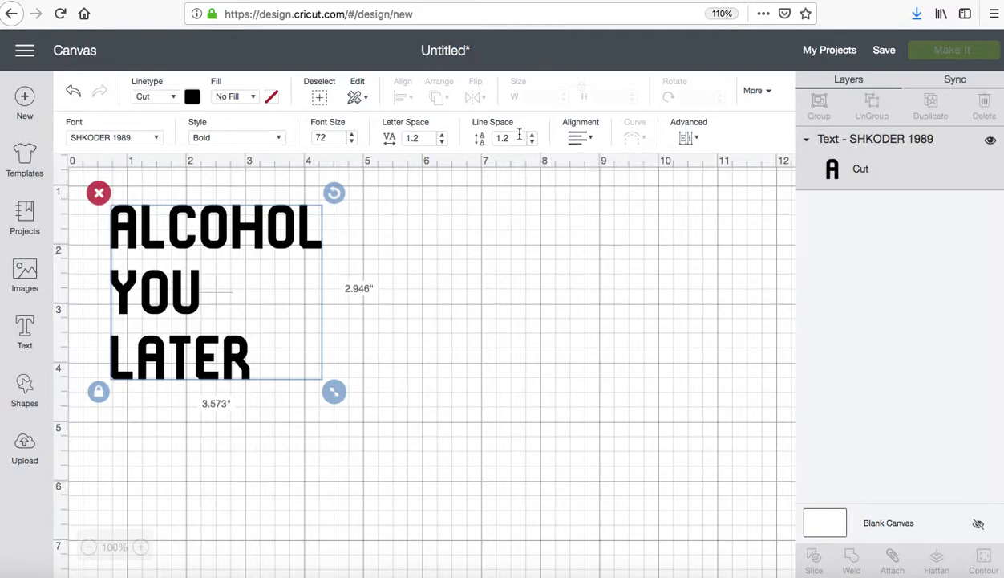
Set line spacing to -1 and centre-align the ALCOHOL YOU LATER lines
left_click(434, 140)
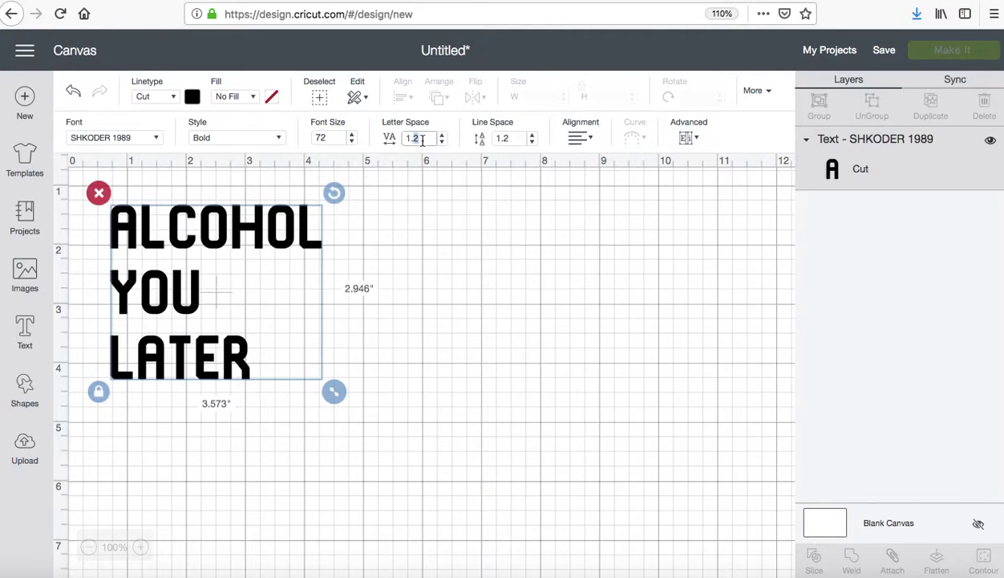
left_click(502, 138)
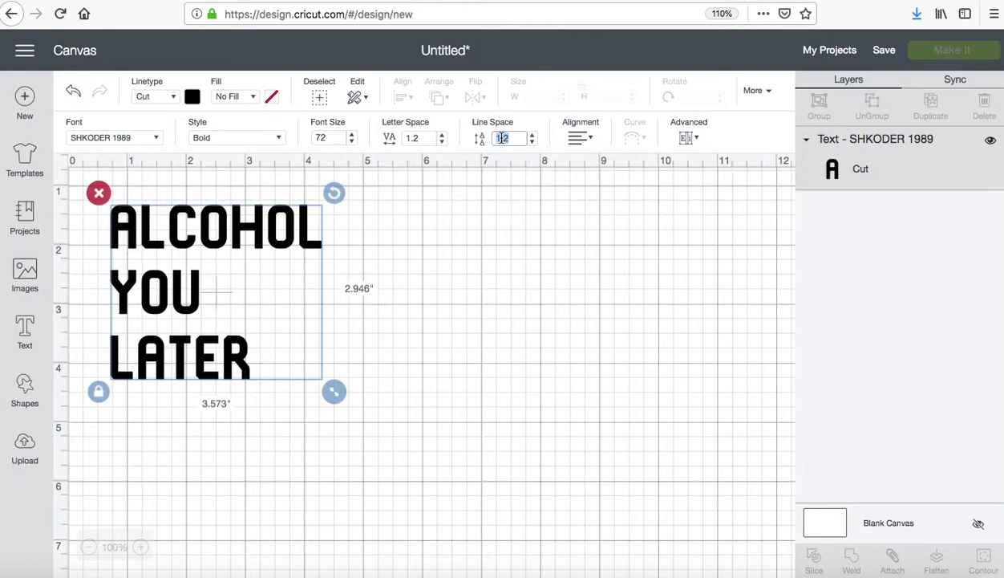
type("0")
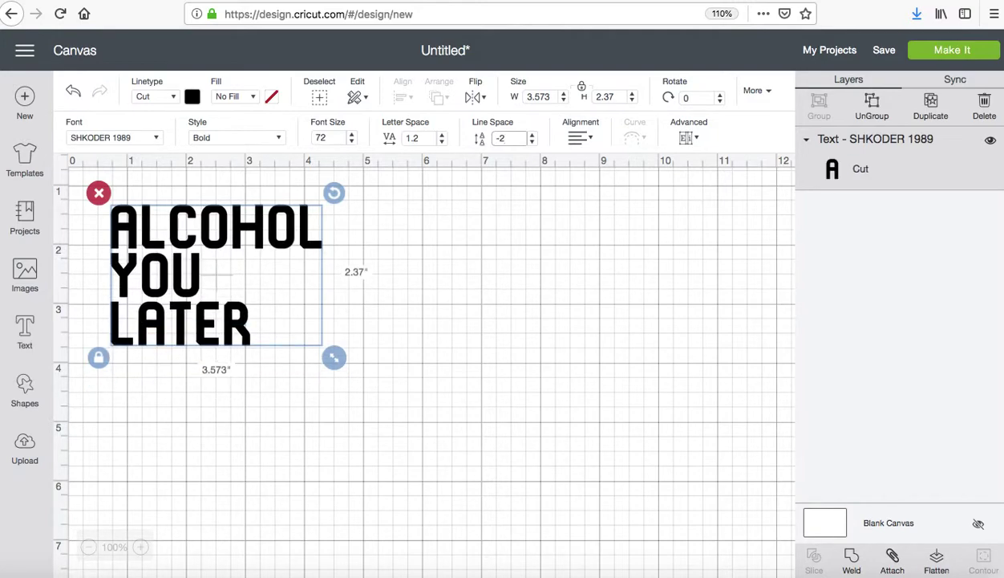
key("BackSpace")
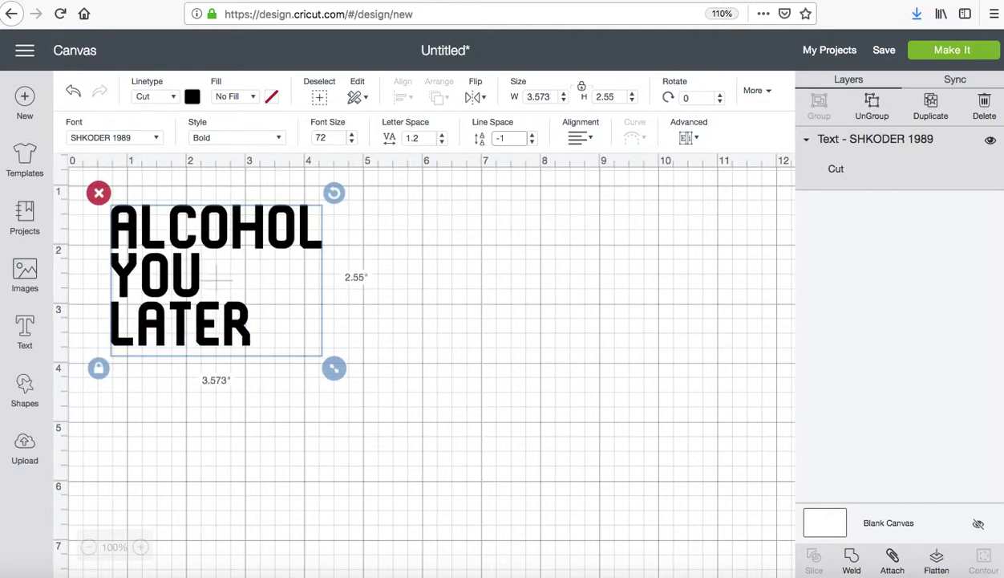
left_click(421, 139)
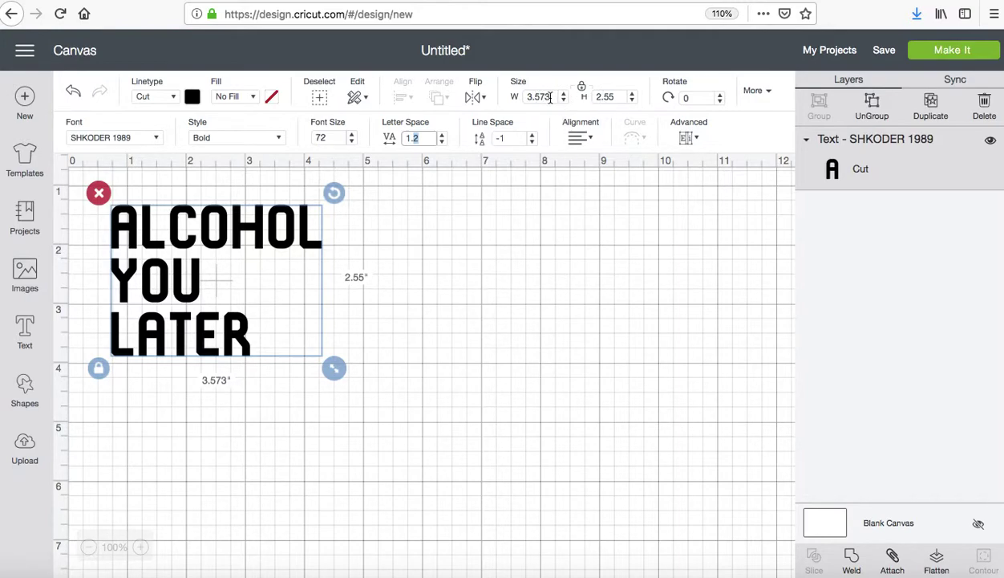
left_click(579, 138)
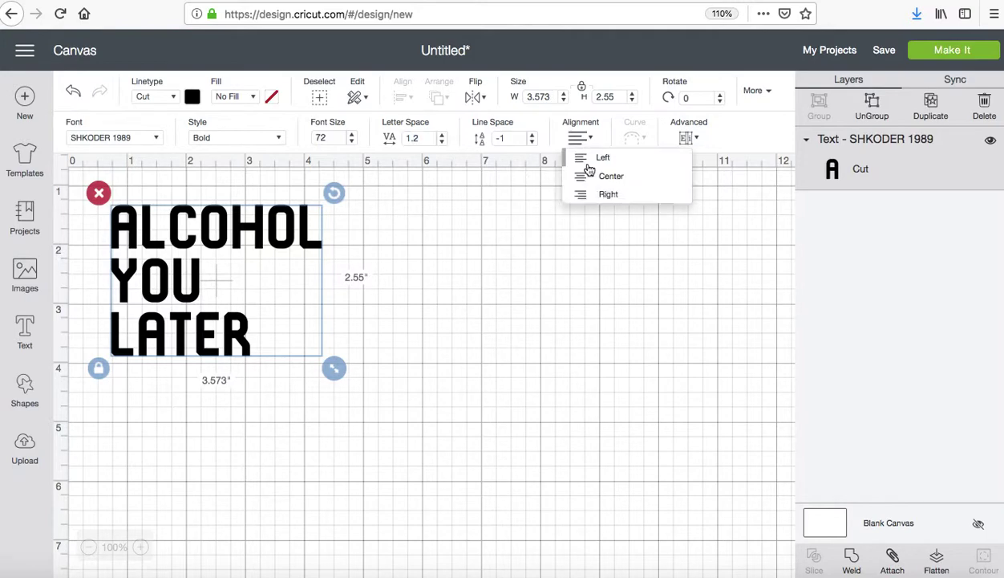
left_click(591, 177)
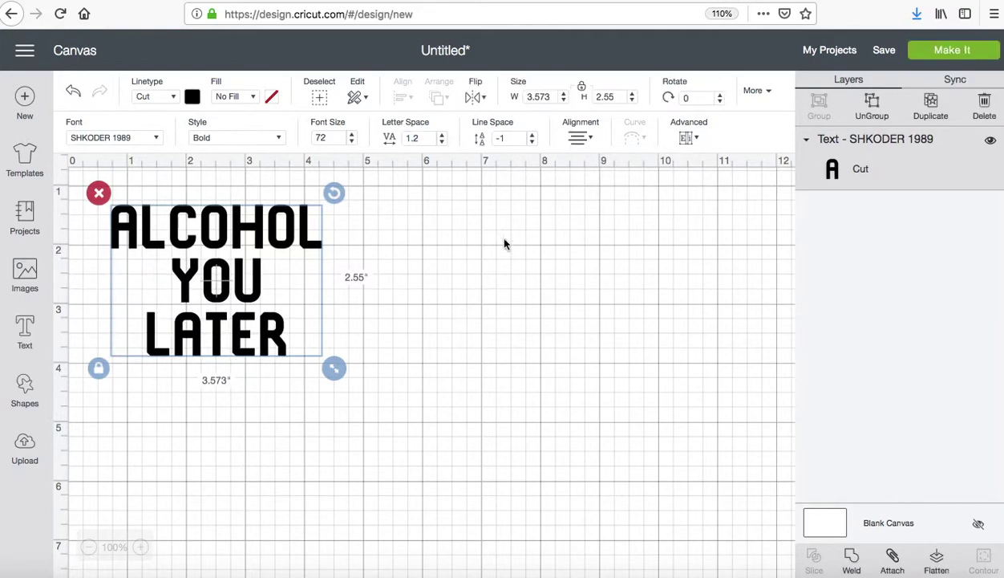
Open the text's wording for editing, then reselect it and nudge it up and left
left_click(275, 225)
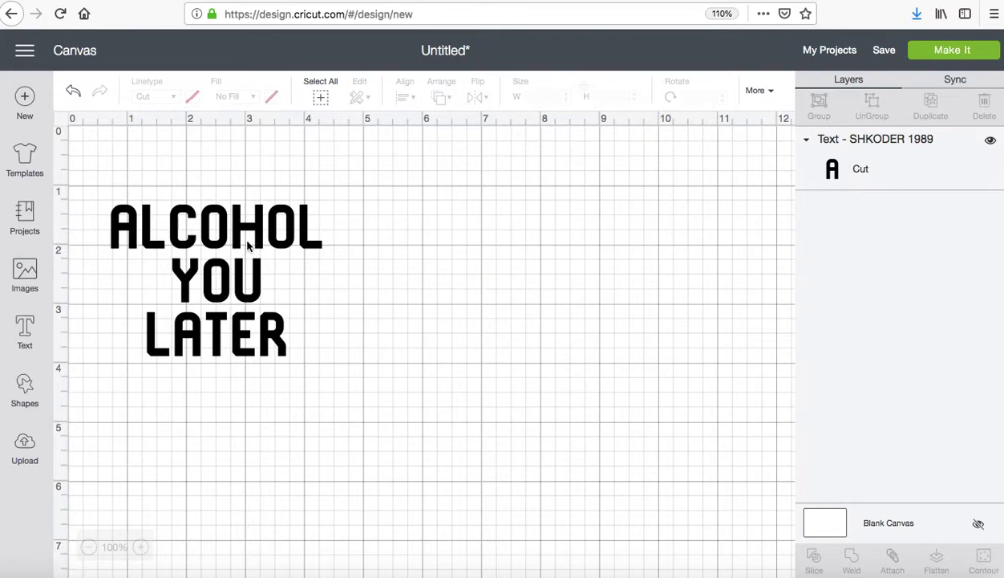
double_click(247, 245)
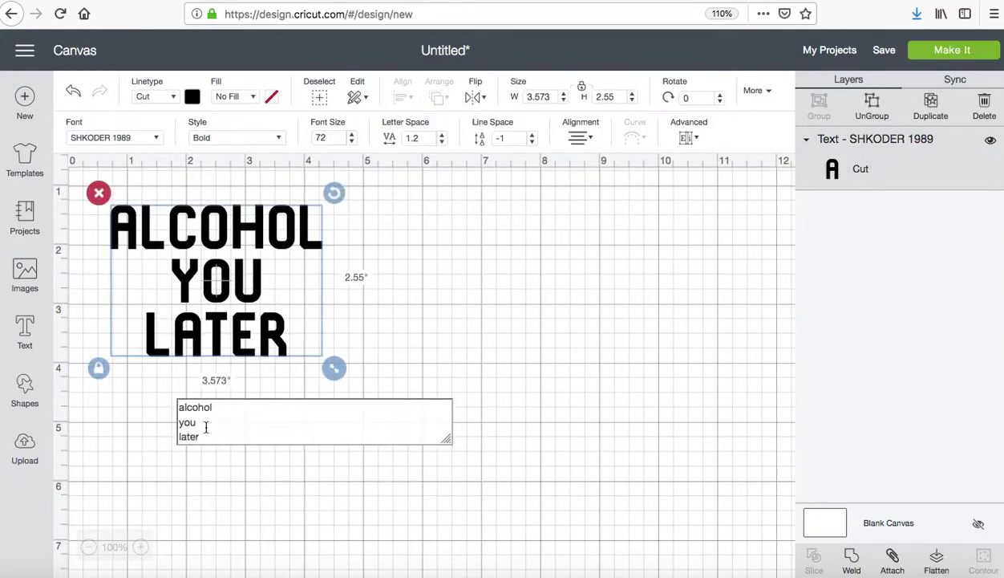
left_click(557, 207)
left_click(226, 275)
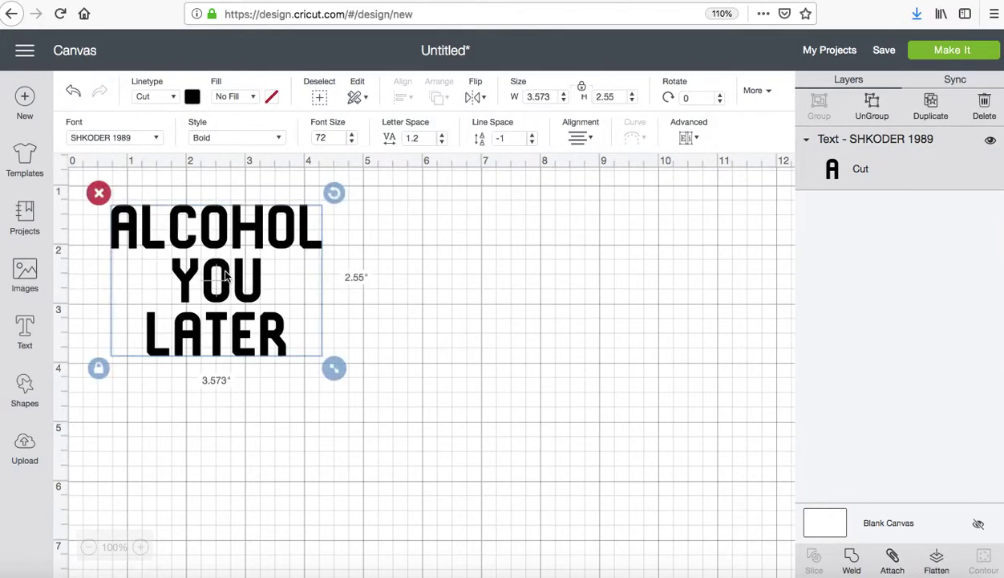
double_click(226, 275)
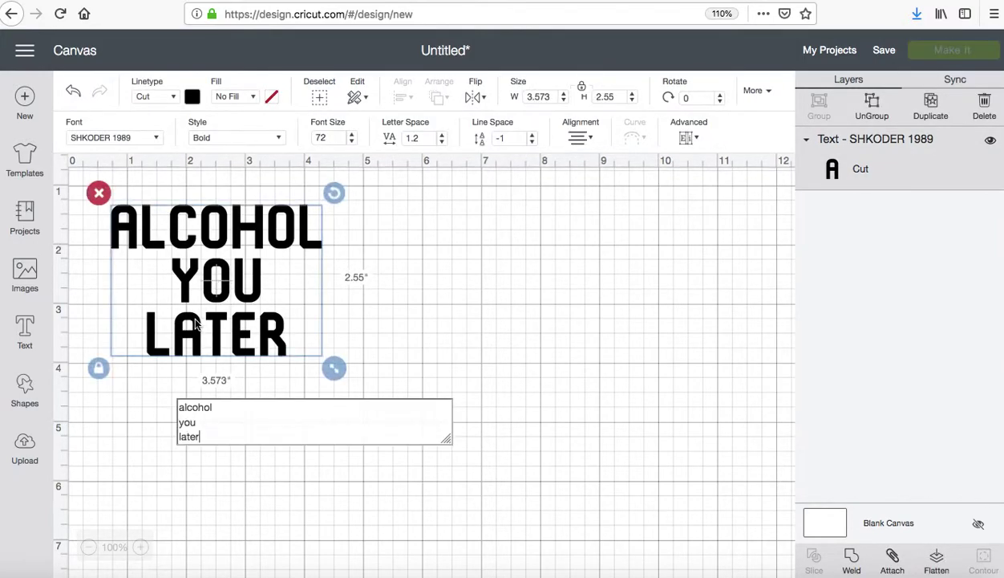
left_click(178, 403)
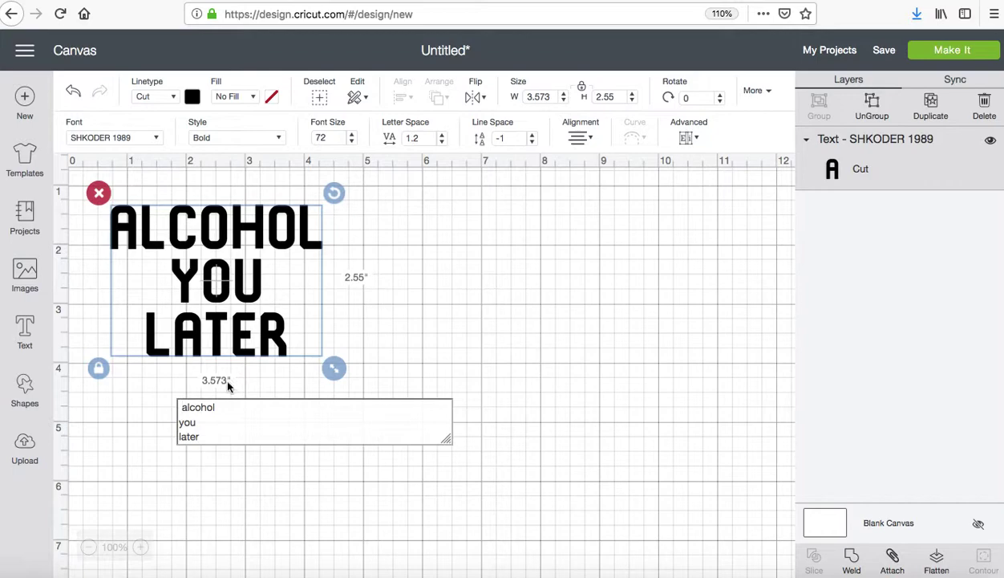
left_click(458, 370)
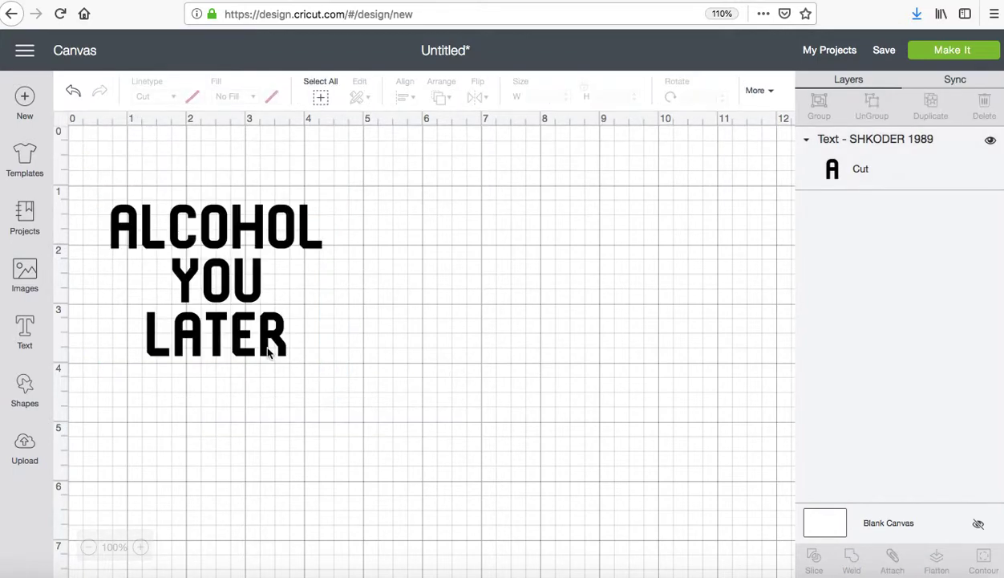
left_click(228, 292)
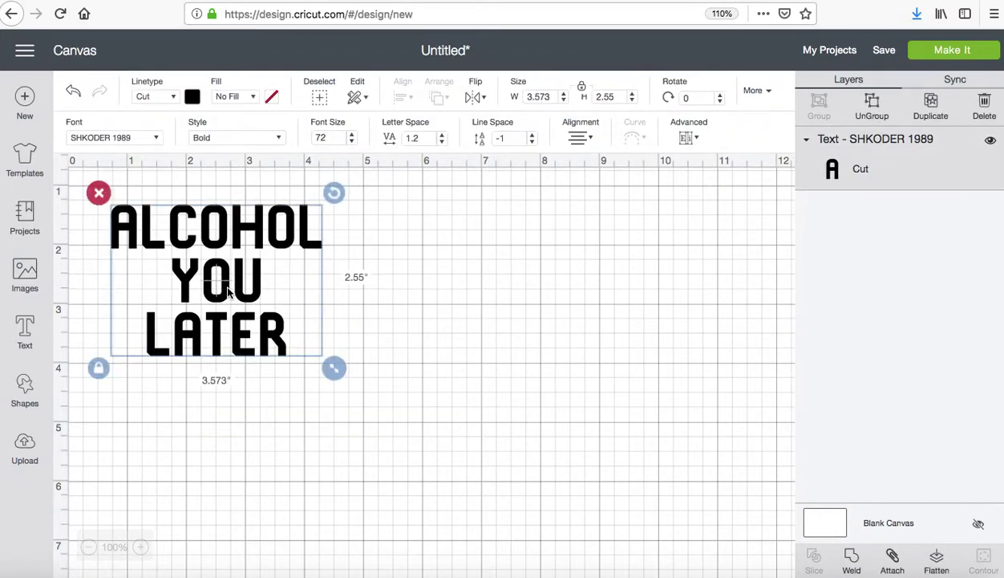
left_click_drag(228, 292, 218, 283)
Duplicate the ALCOHOL YOU LATER text and move the copy to its right
right_click(218, 284)
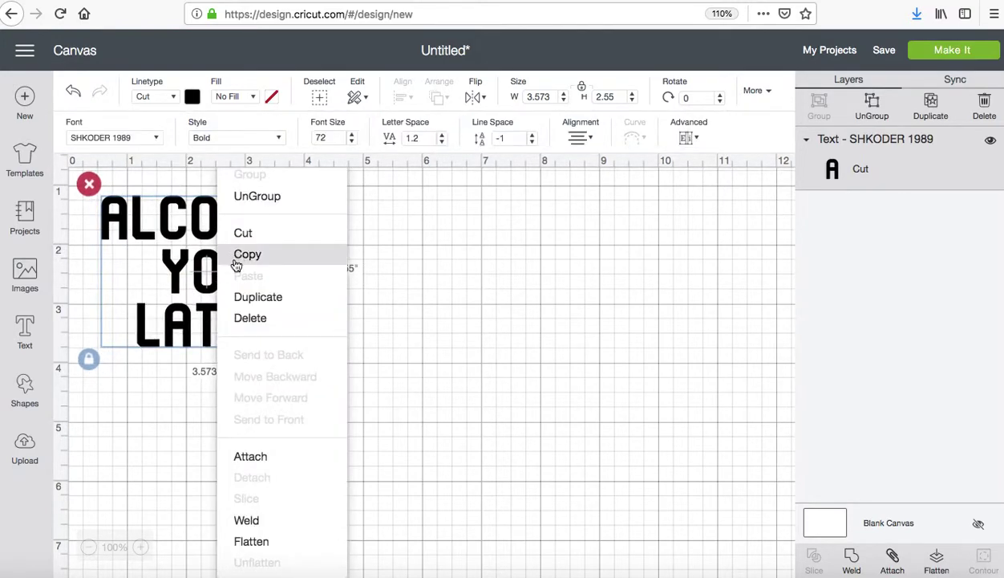
left_click(245, 253)
right_click(355, 323)
left_click(371, 293)
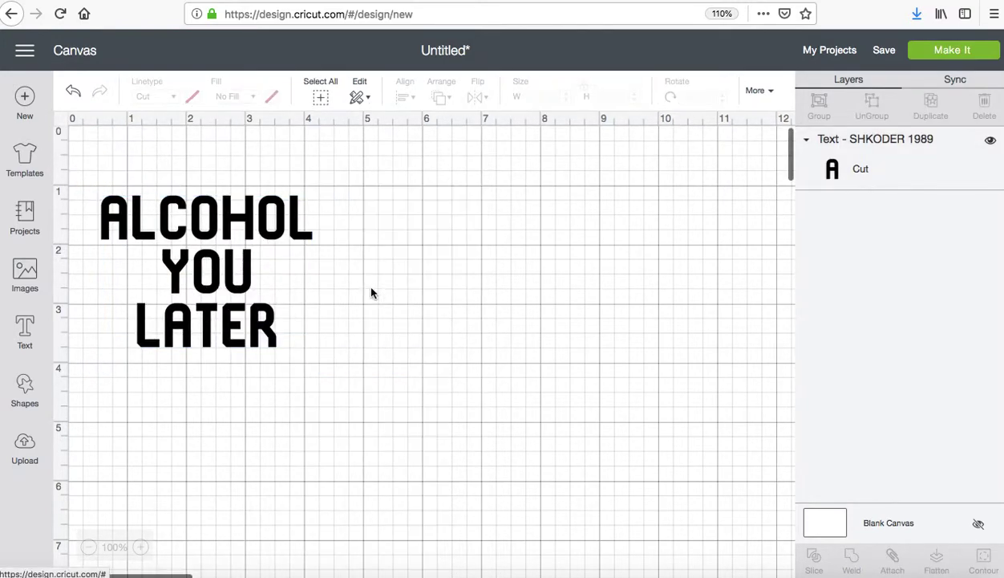
right_click(362, 294)
left_click(389, 277)
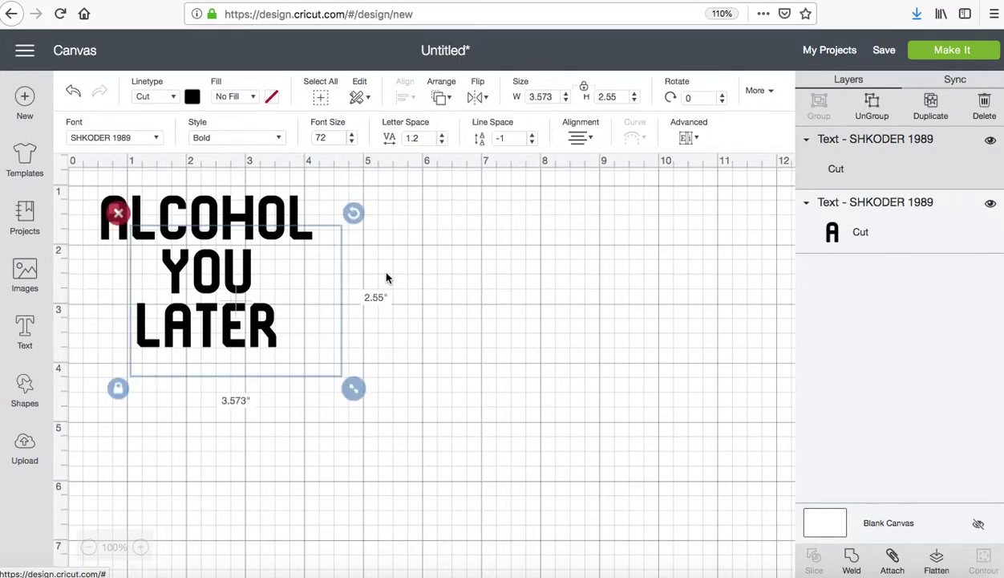
left_click_drag(264, 291, 474, 281)
Replace the copy's wording with DRINKS / WELL / WITH / OTHERS on four lines
double_click(449, 273)
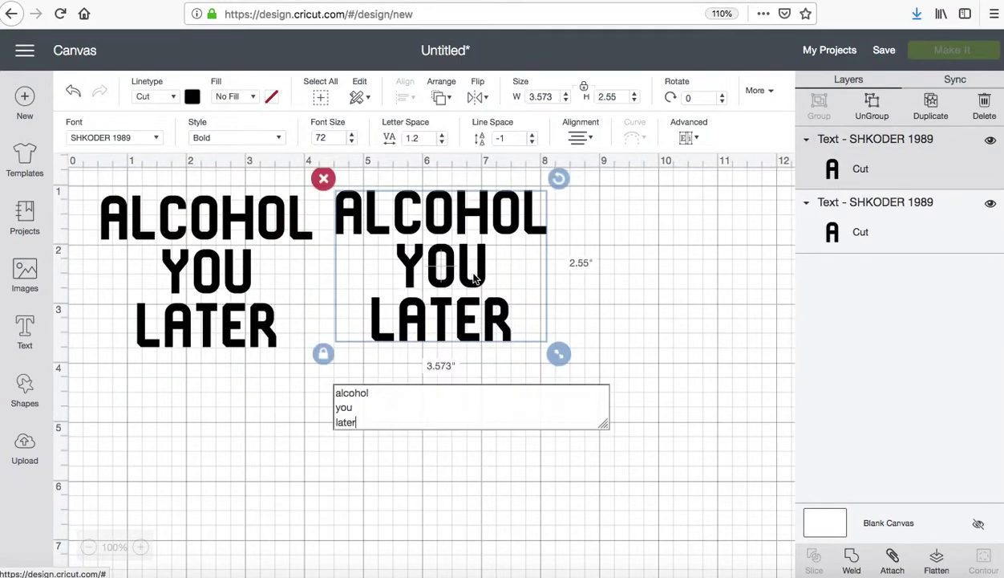
left_click_drag(362, 422, 300, 331)
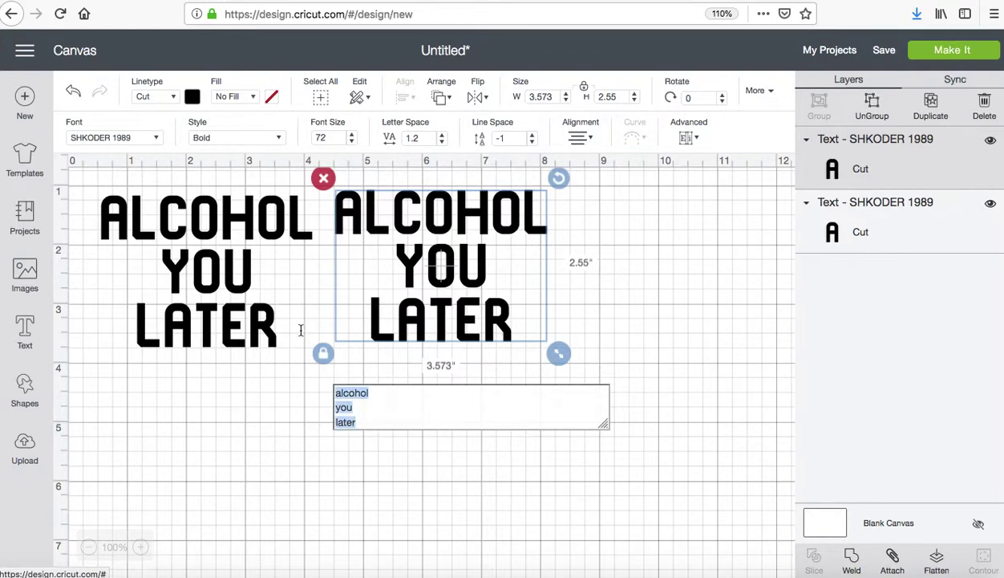
type("DRINKS")
key("Return")
type("WE")
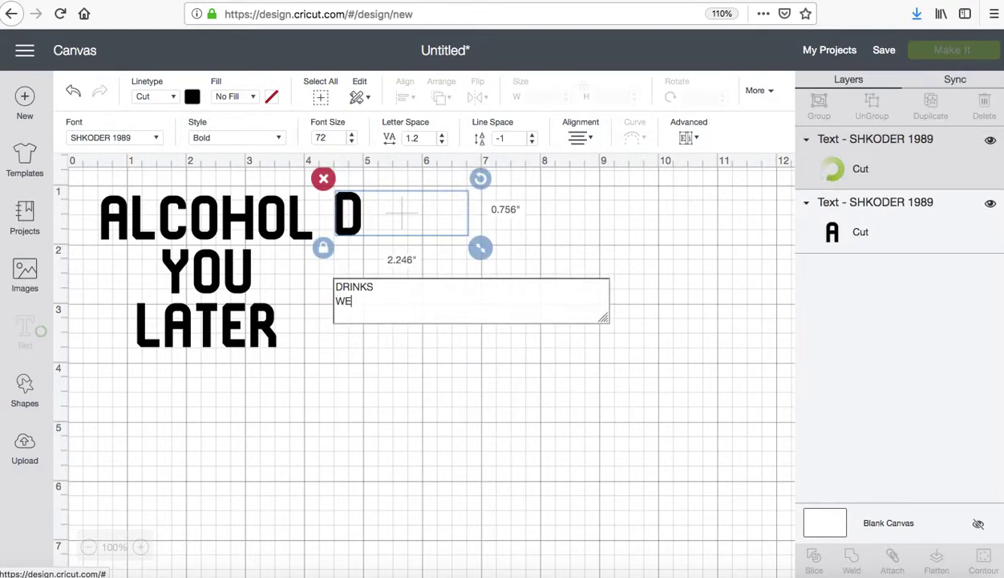
type("LL")
key("Return")
type("WITH")
key("Return")
type("OTHER")
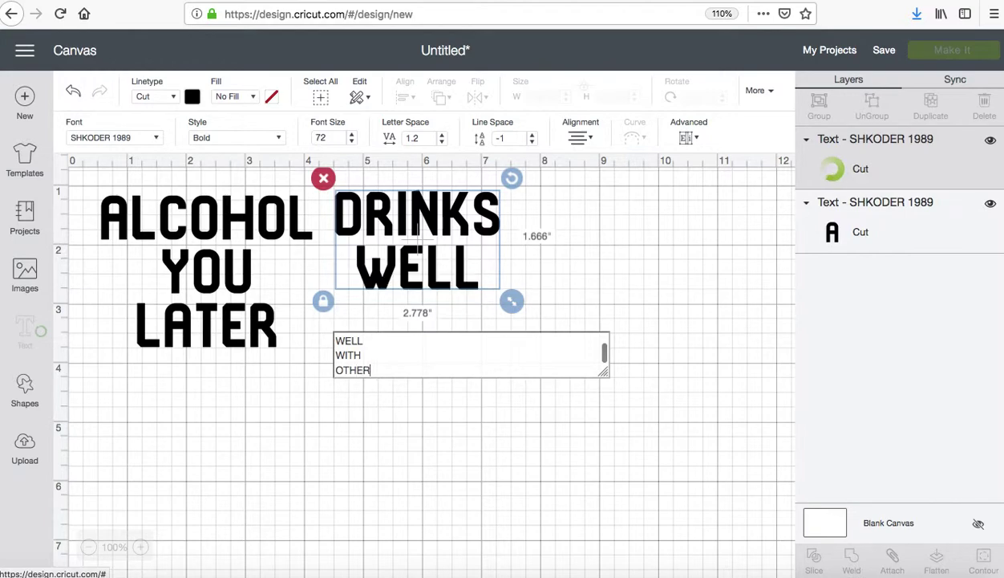
type("S")
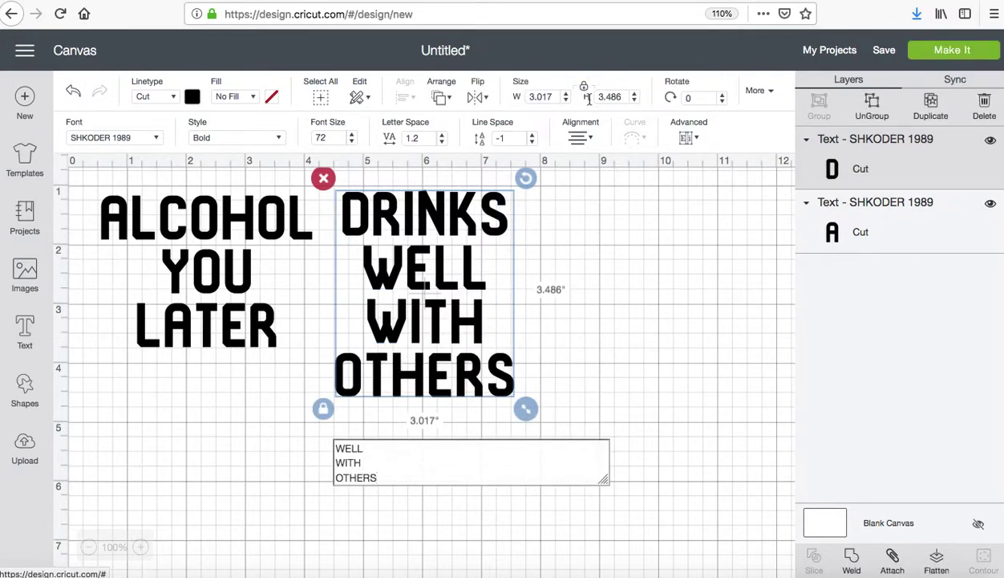
Raise DRINKS WELL WITH OTHERS slightly and paste another ALCOHOL YOU LATER copy
left_click(587, 314)
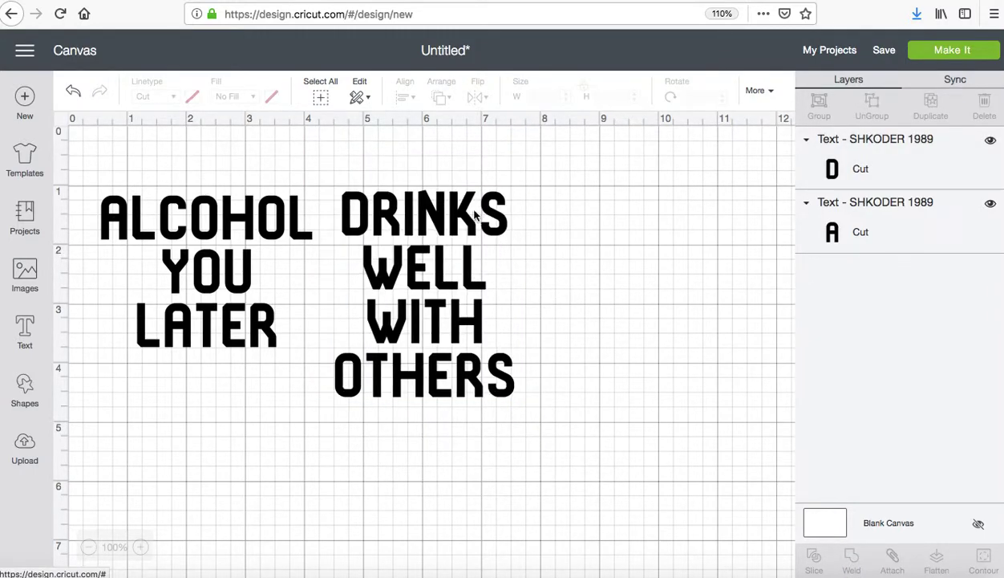
left_click_drag(477, 207, 475, 179)
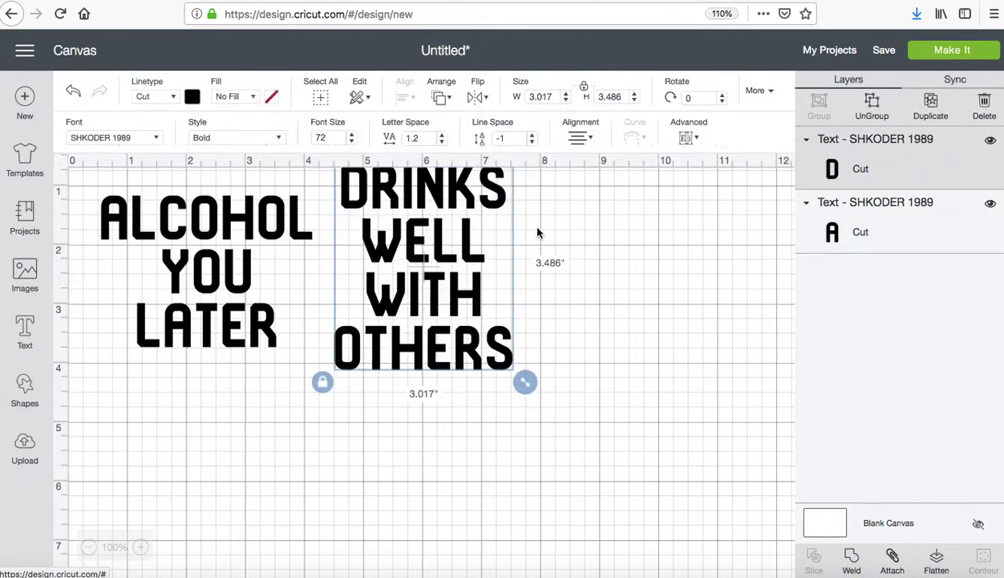
right_click(584, 316)
left_click(630, 276)
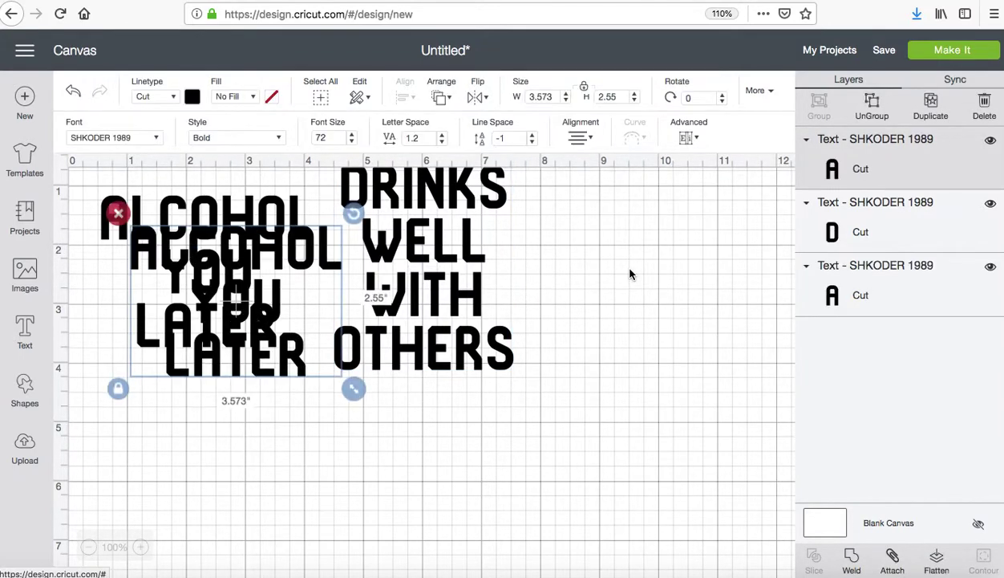
Position the new ALCOHOL YOU LATER copy just right of DRINKS WELL WITH OTHERS
left_click_drag(211, 315, 462, 366)
left_click(337, 441)
left_click(253, 225)
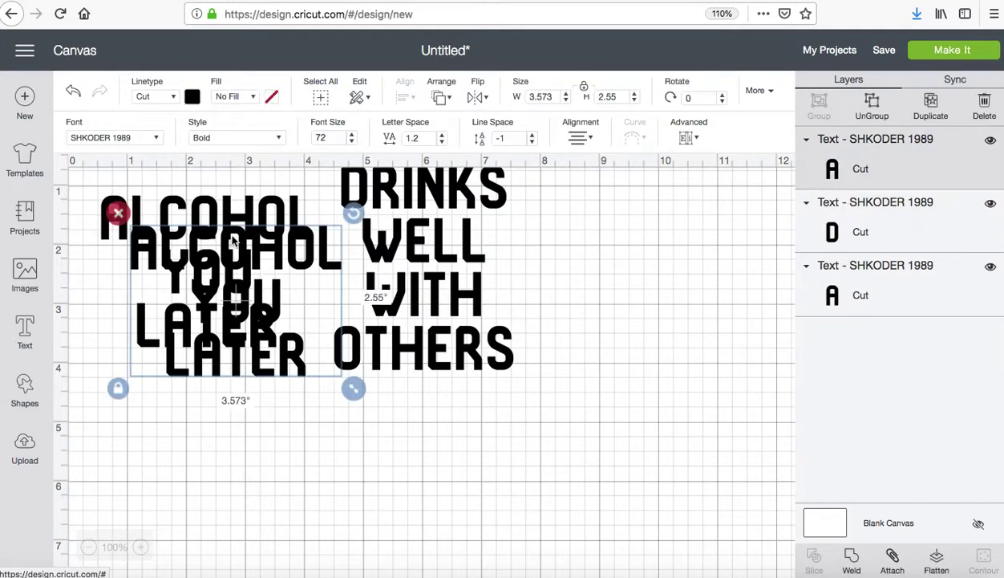
left_click_drag(253, 225, 645, 194)
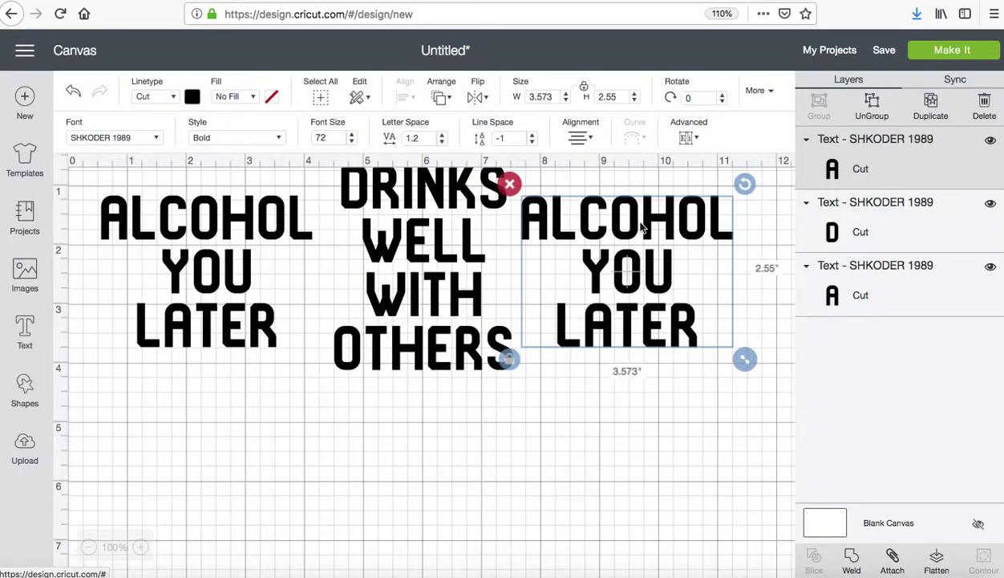
left_click(629, 218)
left_click(646, 210)
left_click_drag(645, 210, 650, 213)
left_click(528, 420)
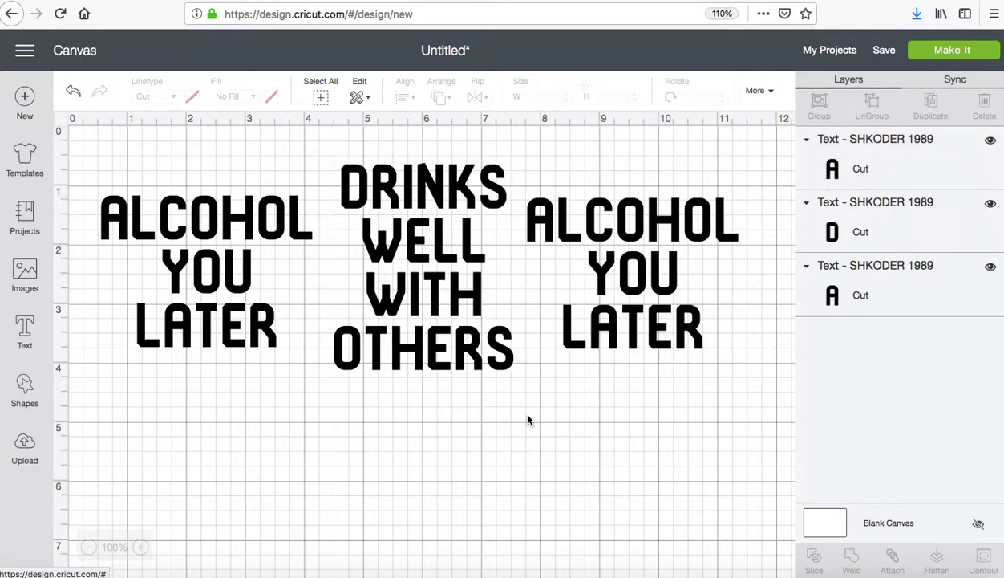